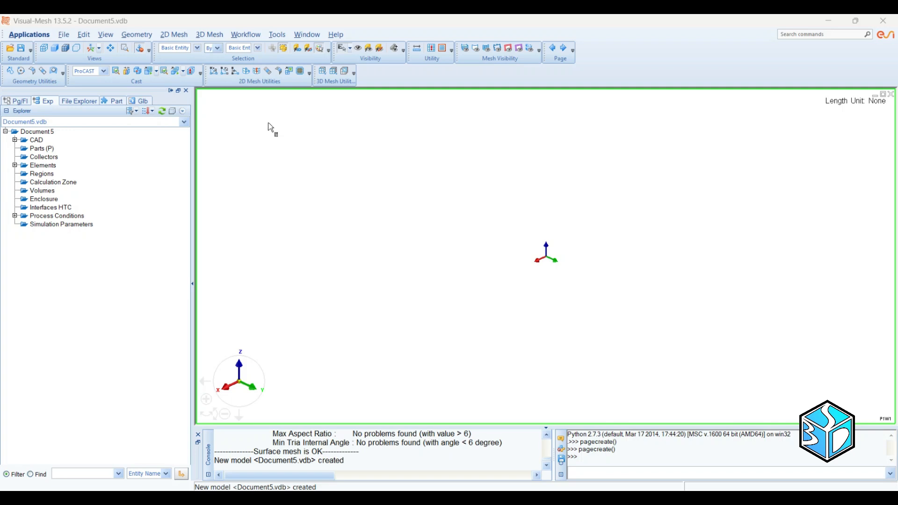
# Step: Append the UC-LS-D3000.STEP casting model to the empty document without scaling it from millimetres to centimetres
pyautogui.click(63, 35)
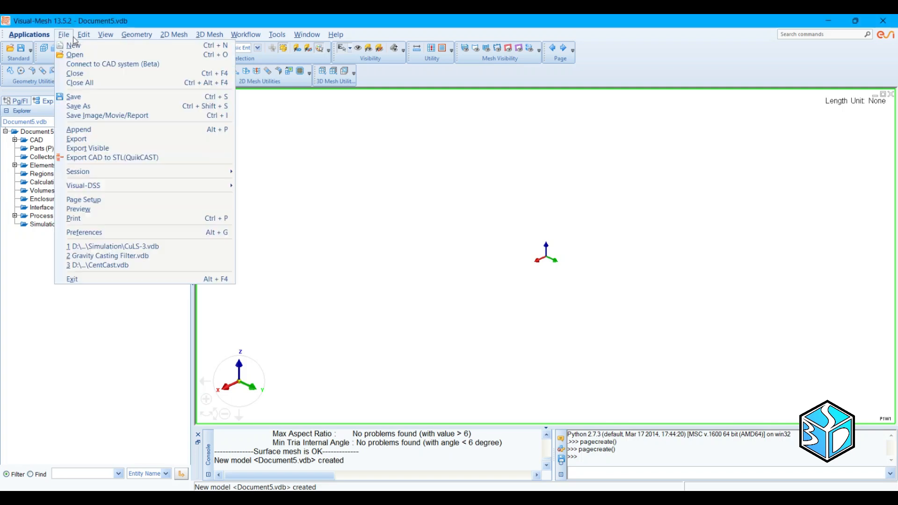
pyautogui.click(98, 130)
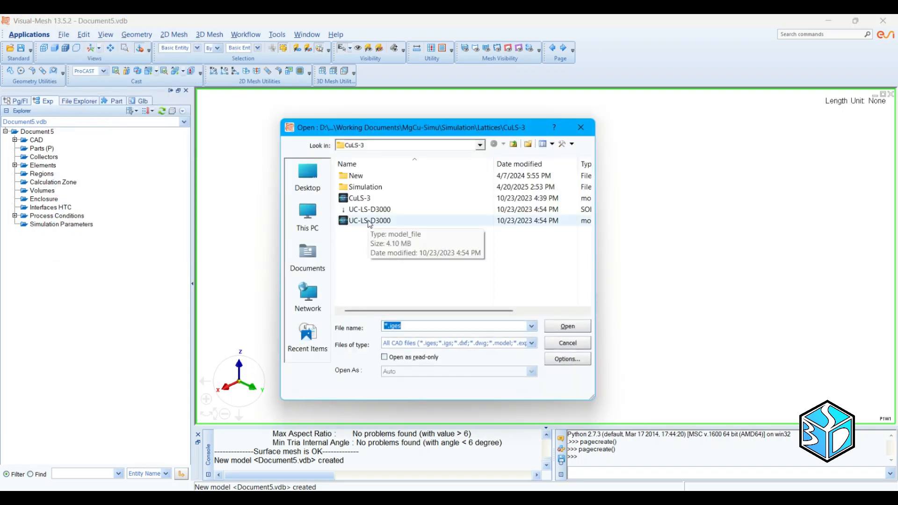
pyautogui.click(368, 223)
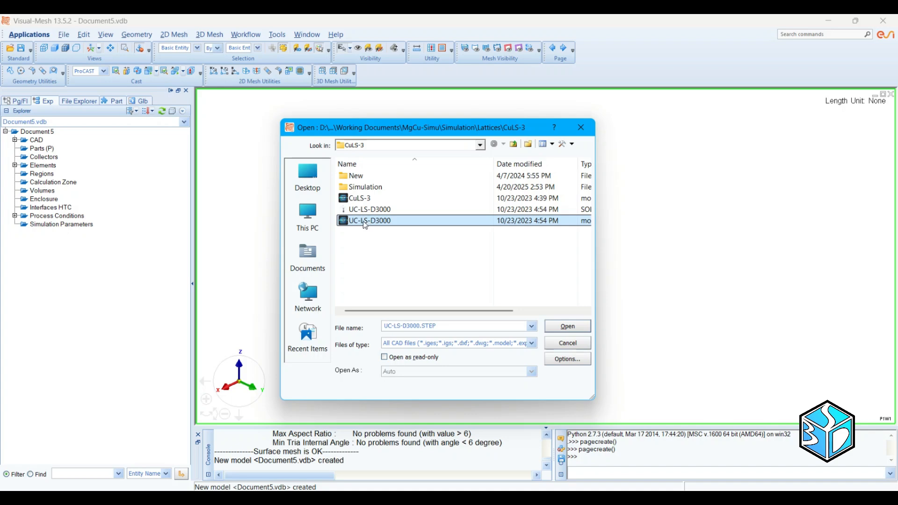
pyautogui.doubleClick(361, 225)
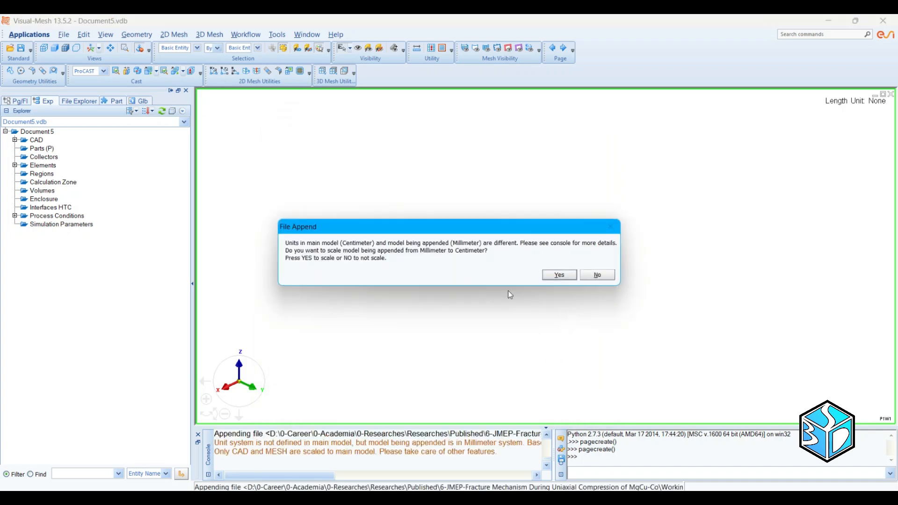
pyautogui.click(606, 275)
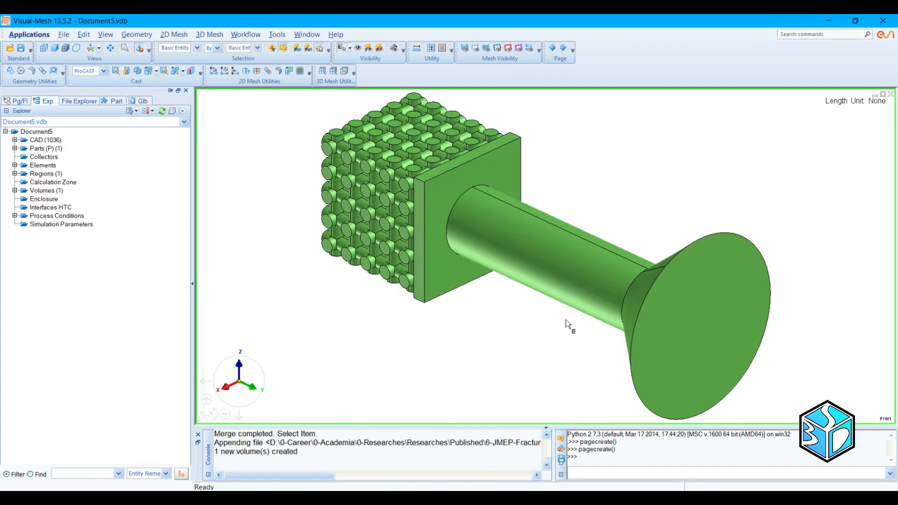
# Step: Check the appended lattice, plate and sprue geometry for problems with the Repair tool
pyautogui.moveTo(557, 343); pyautogui.dragTo(520, 265, button='middle')
pyautogui.scroll(-3, 538, 274)
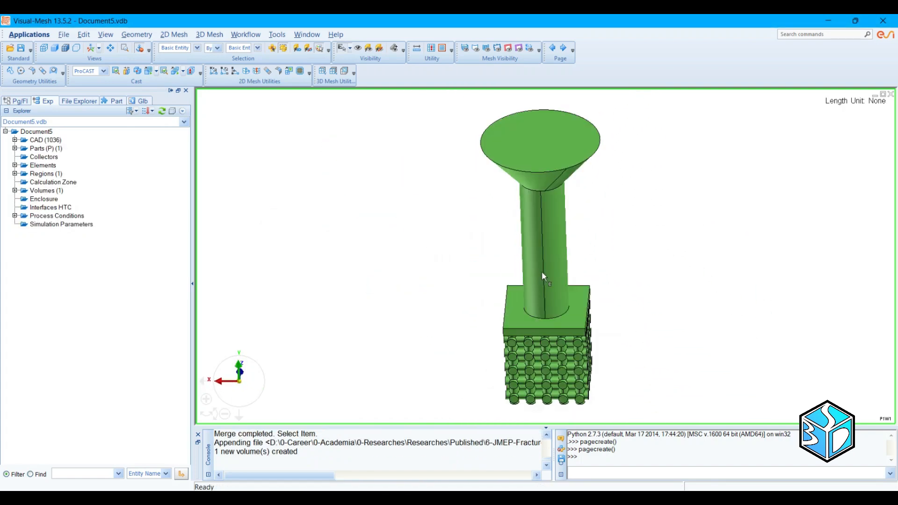
pyautogui.moveTo(607, 287); pyautogui.dragTo(557, 265, button='middle')
pyautogui.moveTo(619, 253); pyautogui.dragTo(413, 244, button='middle')
pyautogui.scroll(-1, 371, 249)
pyautogui.scroll(3, 392, 240)
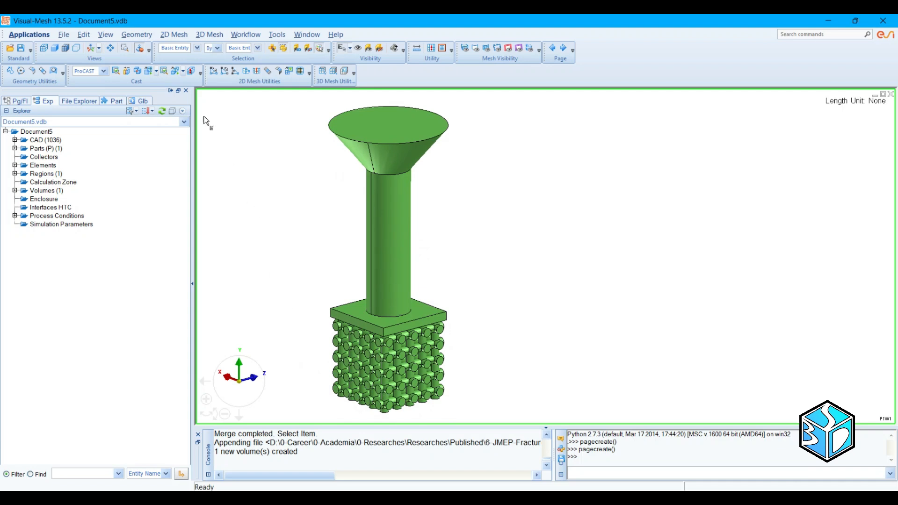
pyautogui.click(171, 36)
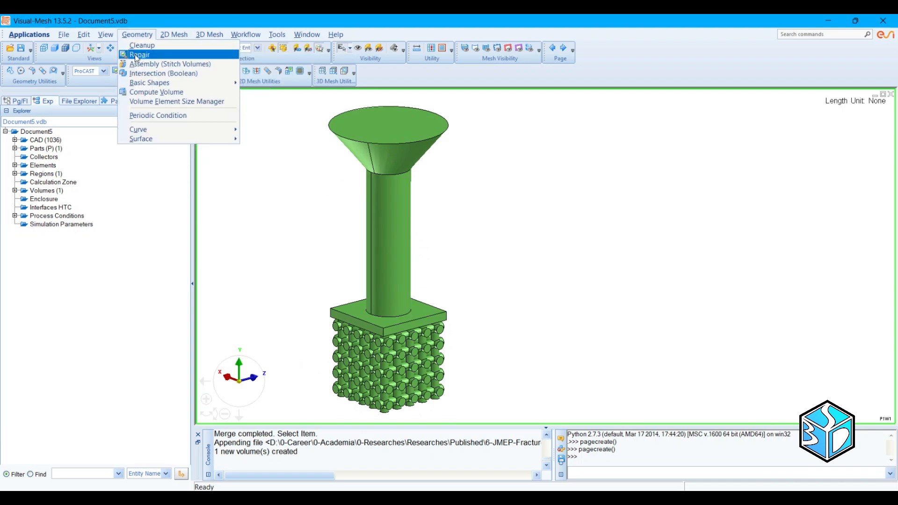
pyautogui.click(136, 55)
pyautogui.click(45, 319)
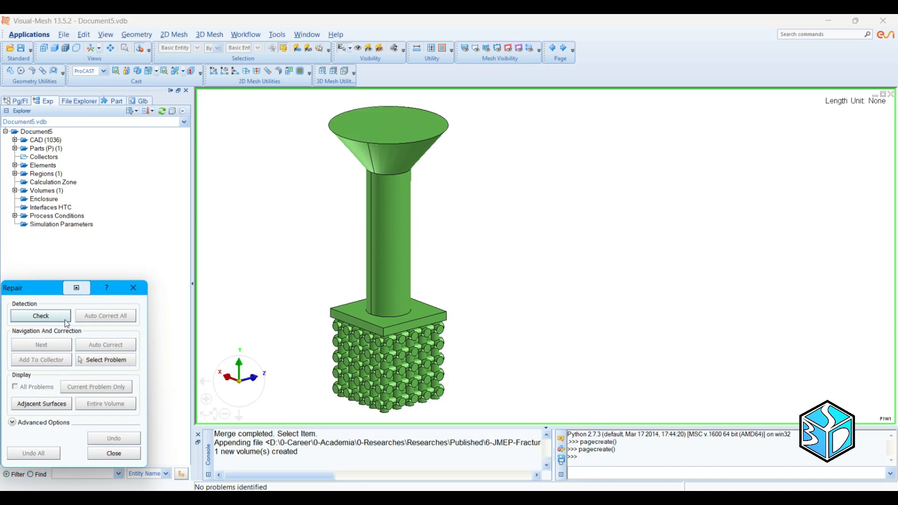
pyautogui.click(133, 288)
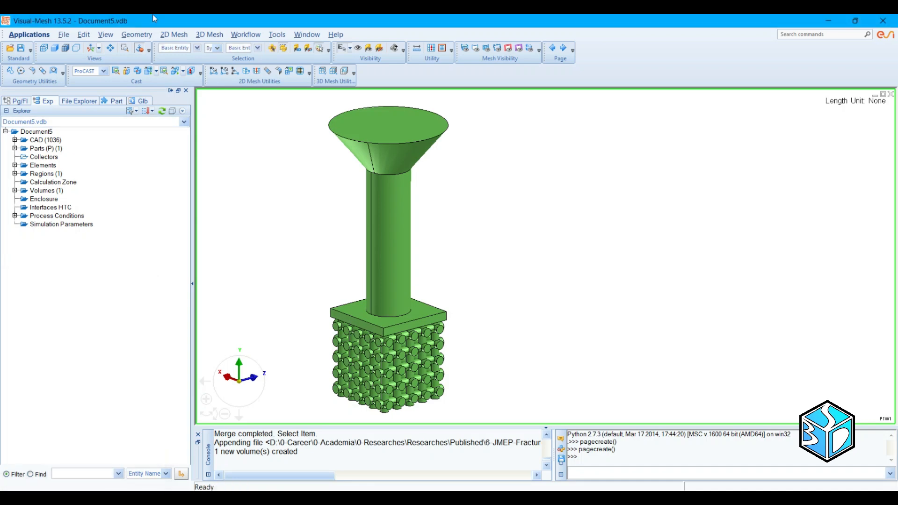
# Step: Display the model as a wireframe with the mesh nodes shown along its edges
pyautogui.click(173, 35)
pyautogui.click(133, 18)
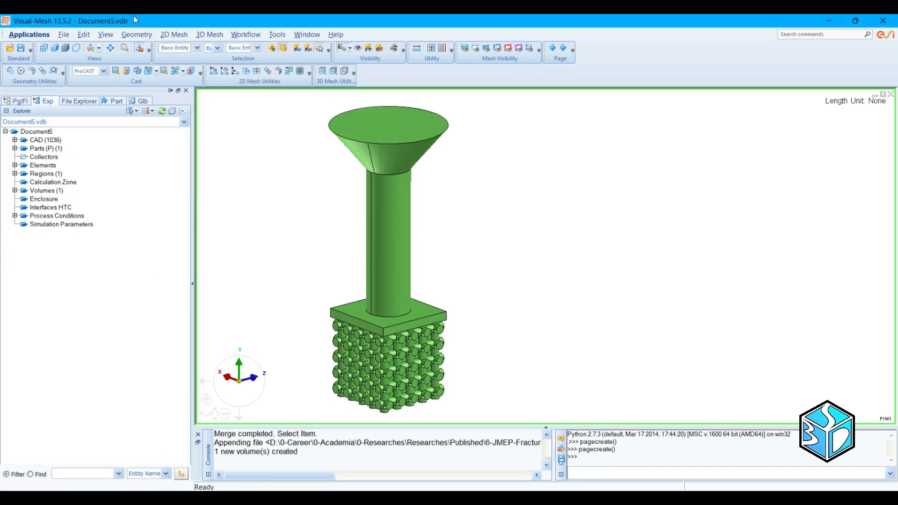
pyautogui.click(44, 48)
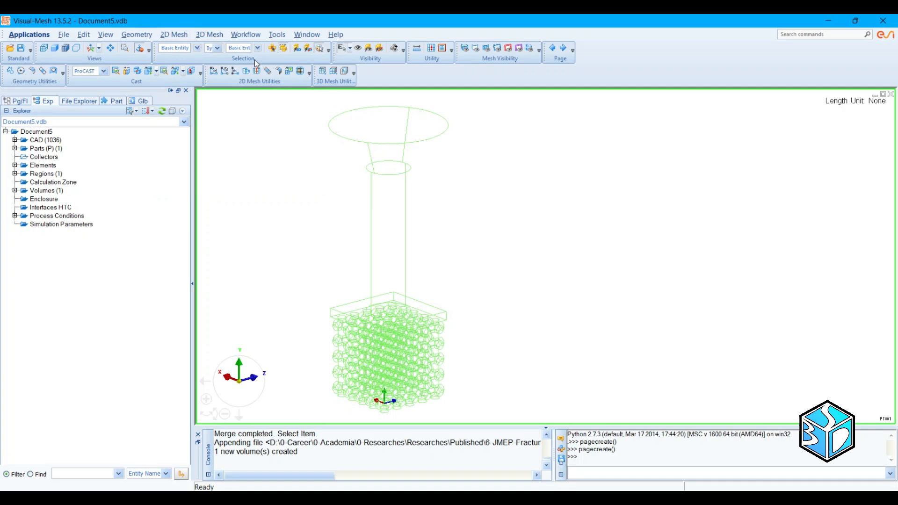
pyautogui.click(497, 49)
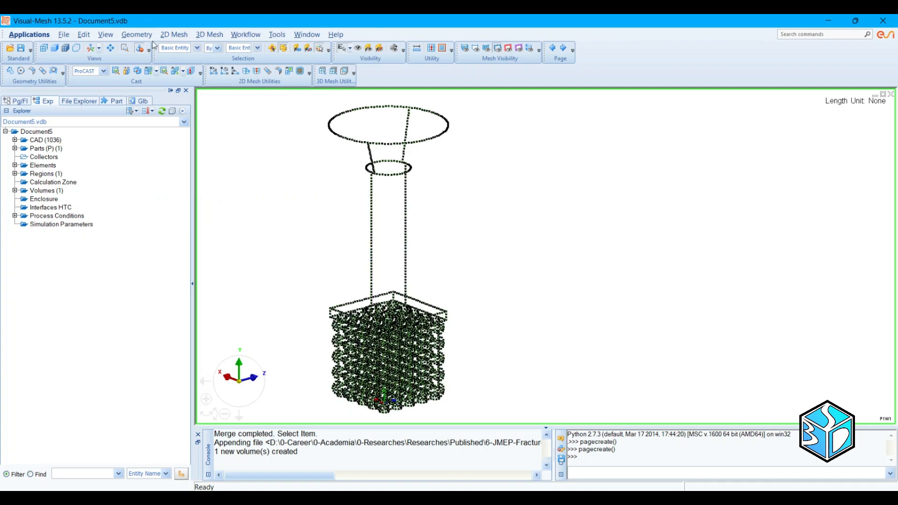
# Step: Set the element size of the GLOBAL edge group to 5 and generate a surface mesh on all surfaces
pyautogui.click(173, 35)
pyautogui.click(179, 45)
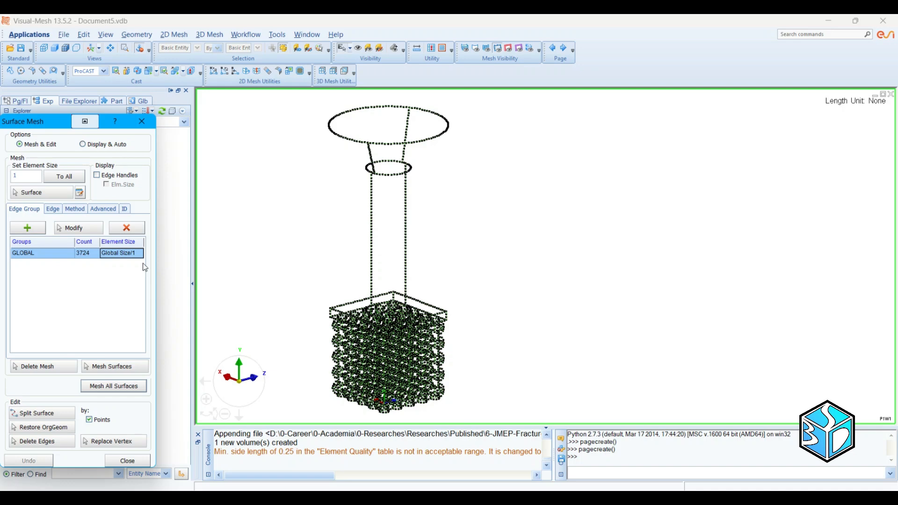
pyautogui.write('5')
pyautogui.press('Return')
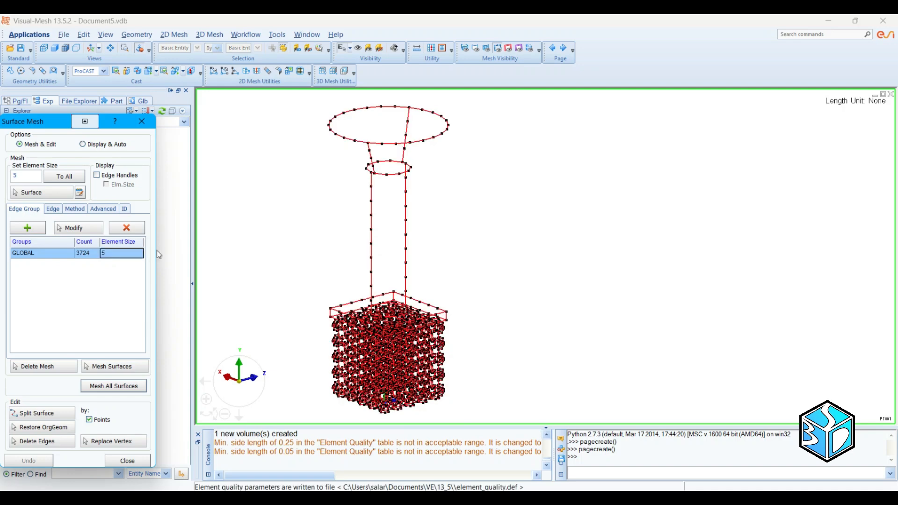
pyautogui.click(157, 252)
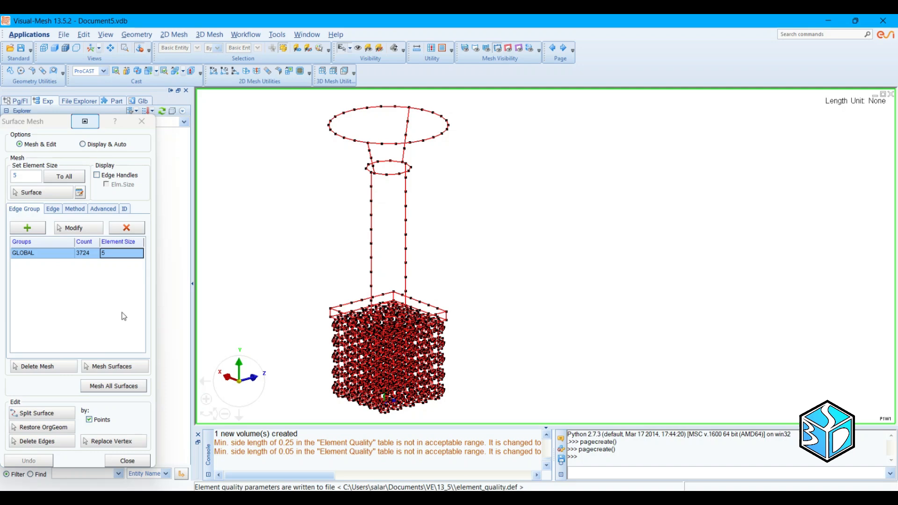
pyautogui.click(113, 392)
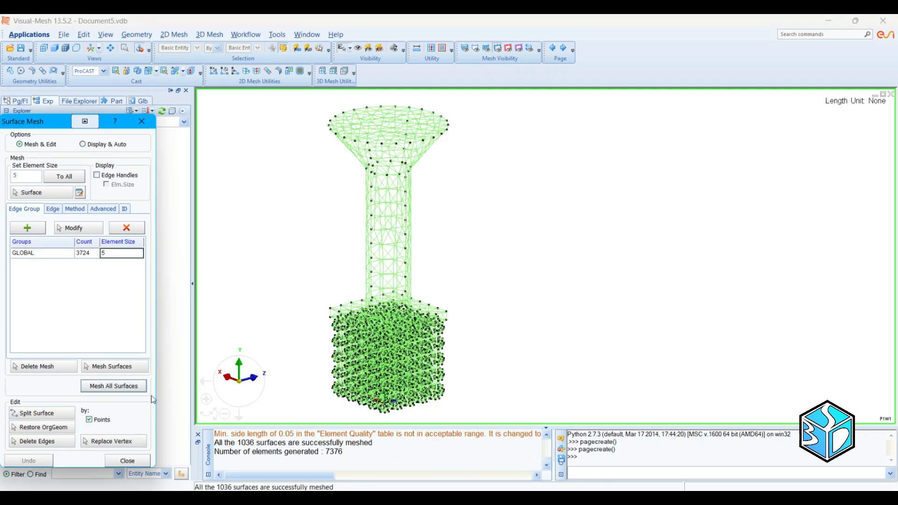
pyautogui.click(128, 462)
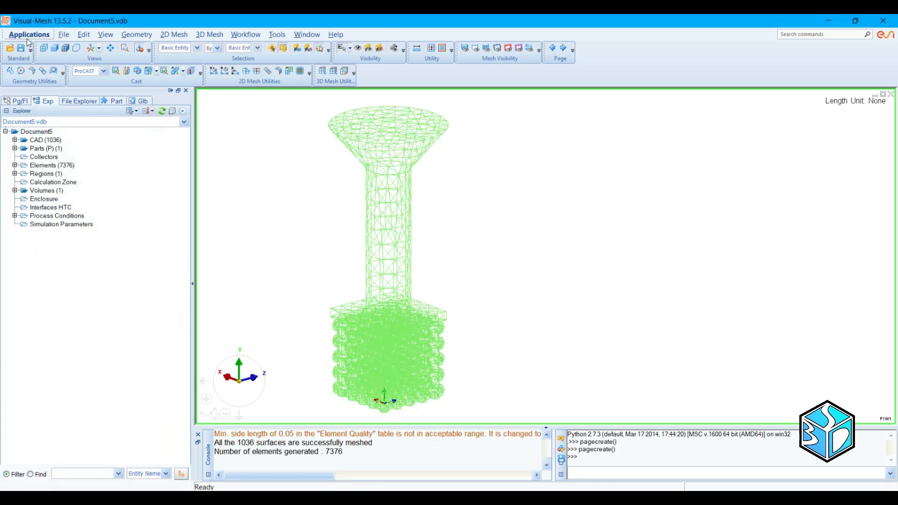
# Step: Shade the model with its mesh lines and run Check Surface Mesh on the generated mesh
pyautogui.click(65, 48)
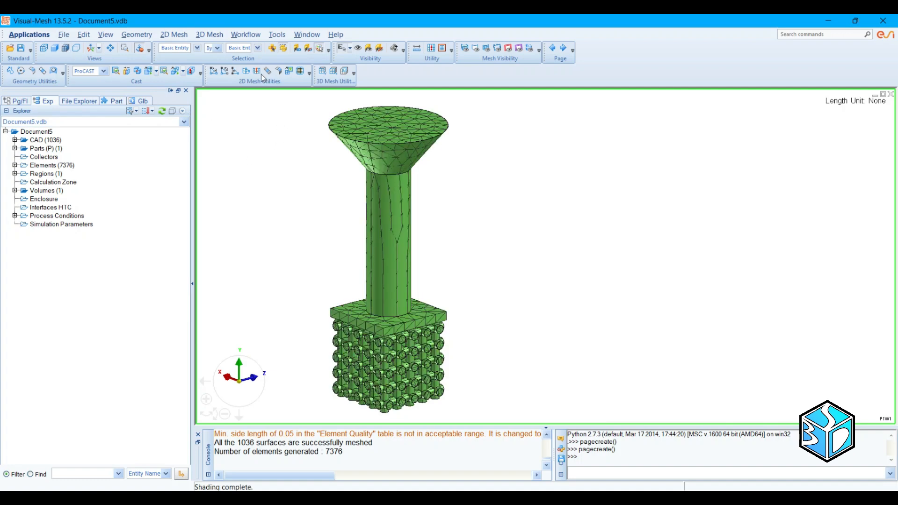
pyautogui.click(179, 36)
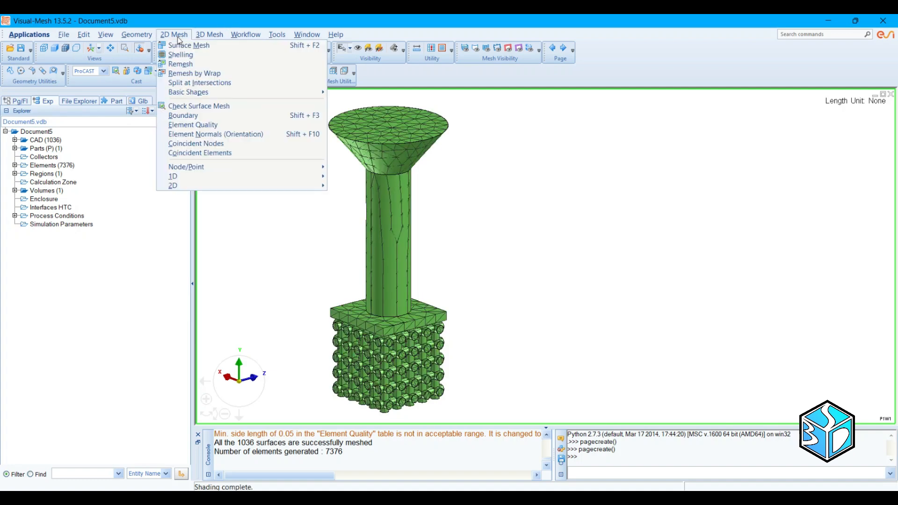
pyautogui.click(197, 106)
pyautogui.click(132, 412)
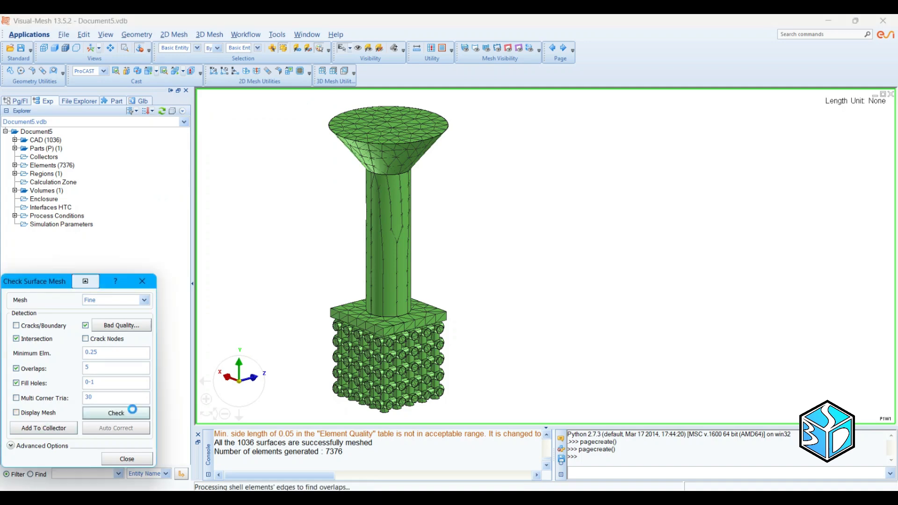
pyautogui.click(127, 459)
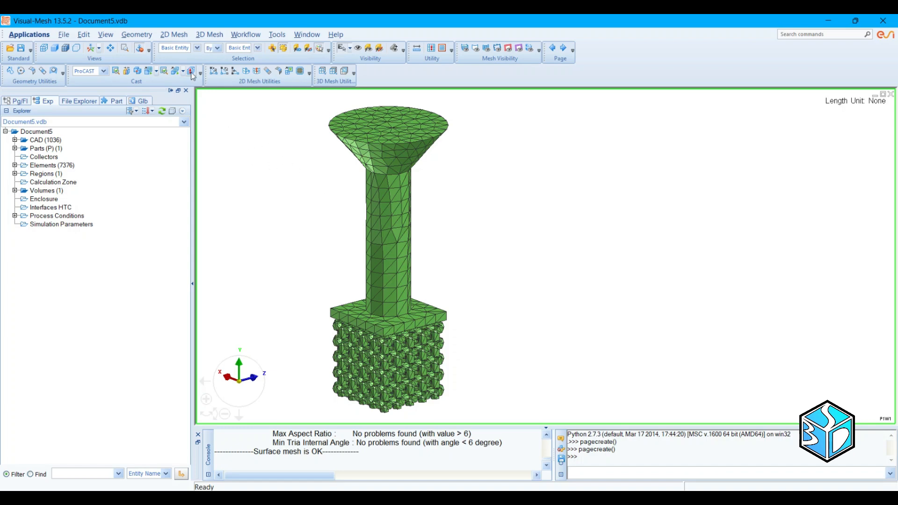
# Step: Start Shelling on the meshed model and convert its CAD volumes to FE-based volumes
pyautogui.click(177, 35)
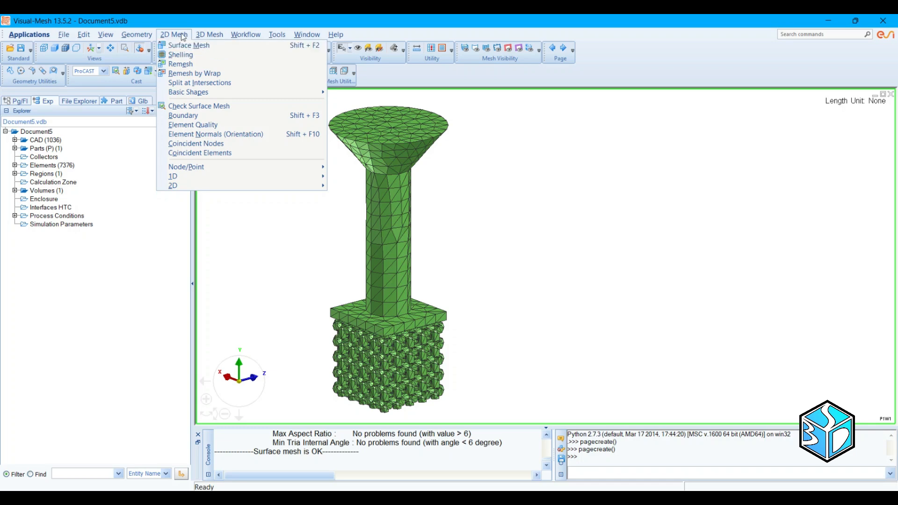
pyautogui.click(187, 55)
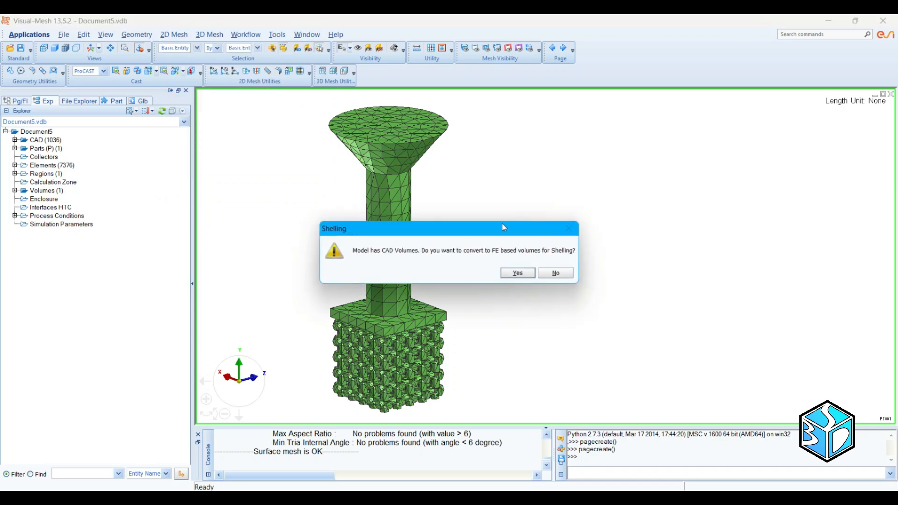
pyautogui.click(528, 274)
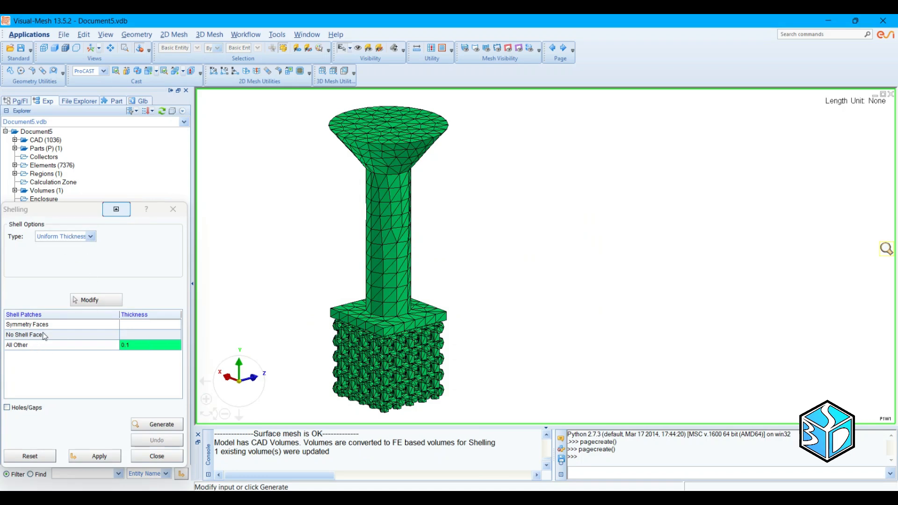
# Step: Assign the circular top face of the pouring cone to the No Shell Faces patch
pyautogui.click(132, 336)
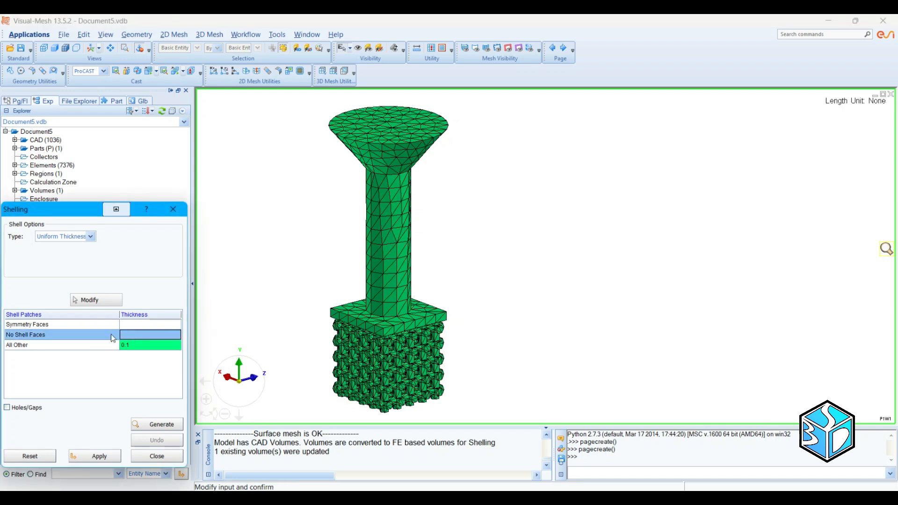
pyautogui.click(95, 299)
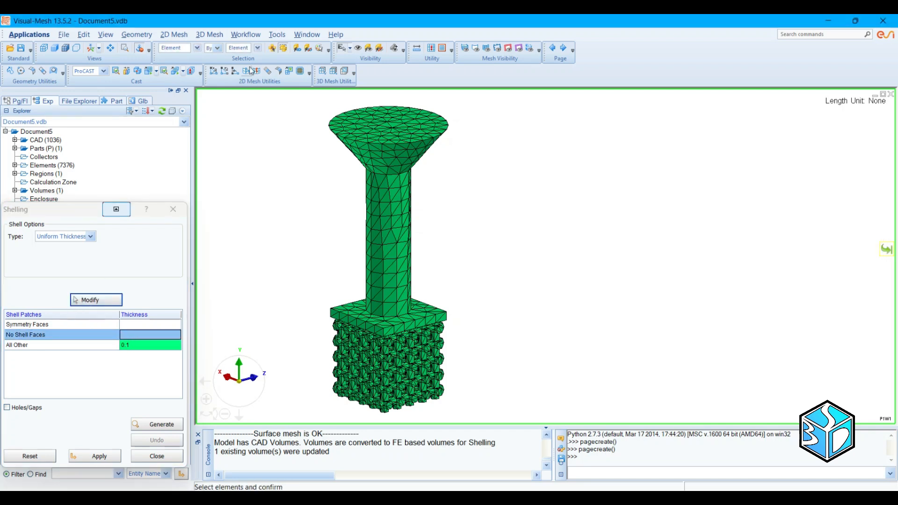
pyautogui.click(272, 48)
pyautogui.click(388, 128)
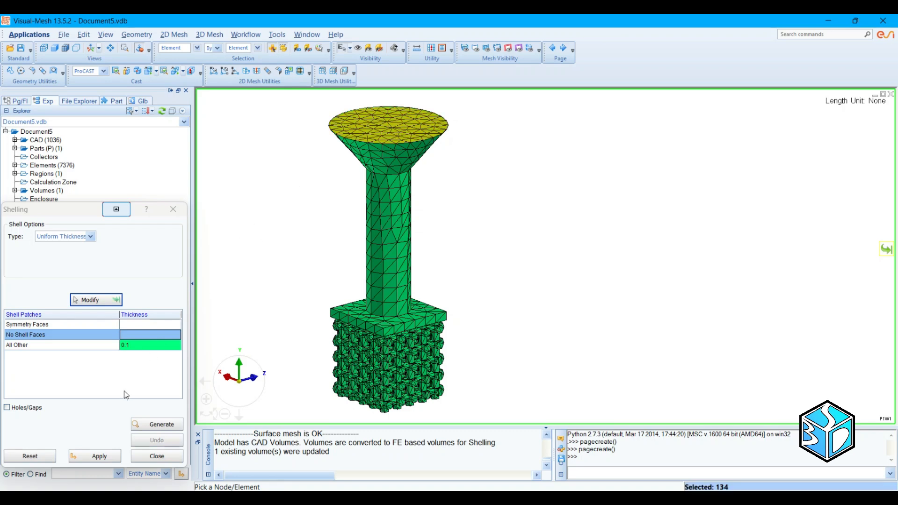
pyautogui.click(117, 300)
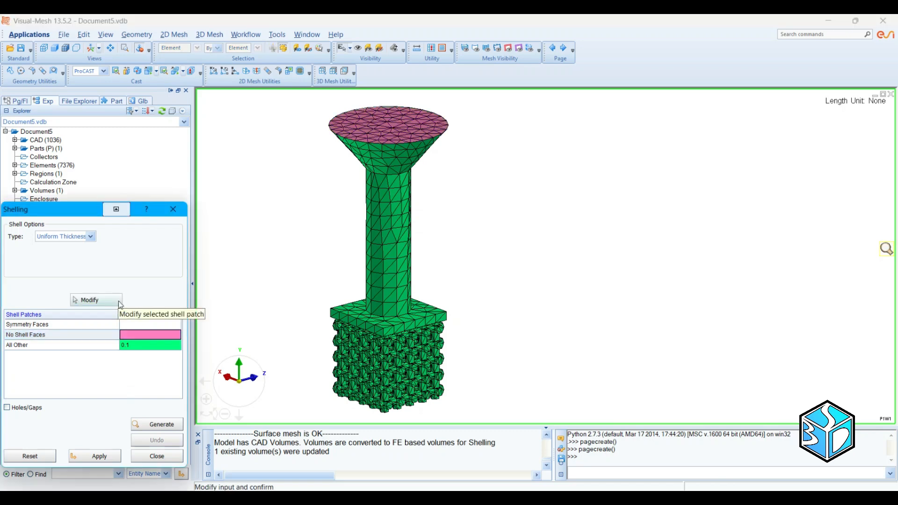
# Step: Generate and apply a uniform shell of thickness 1 on the All Other patch, and shade the model without mesh lines
pyautogui.click(144, 345)
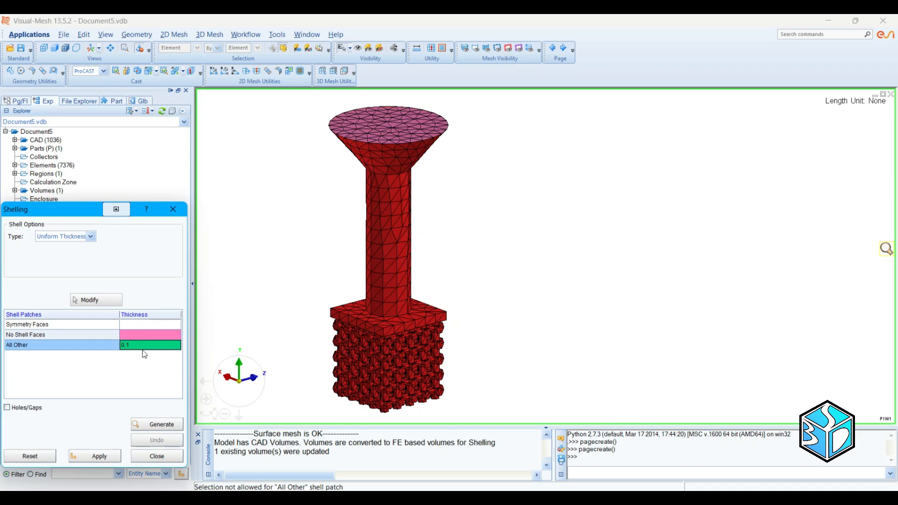
pyautogui.write('0')
pyautogui.press('BackSpace')
pyautogui.write('1')
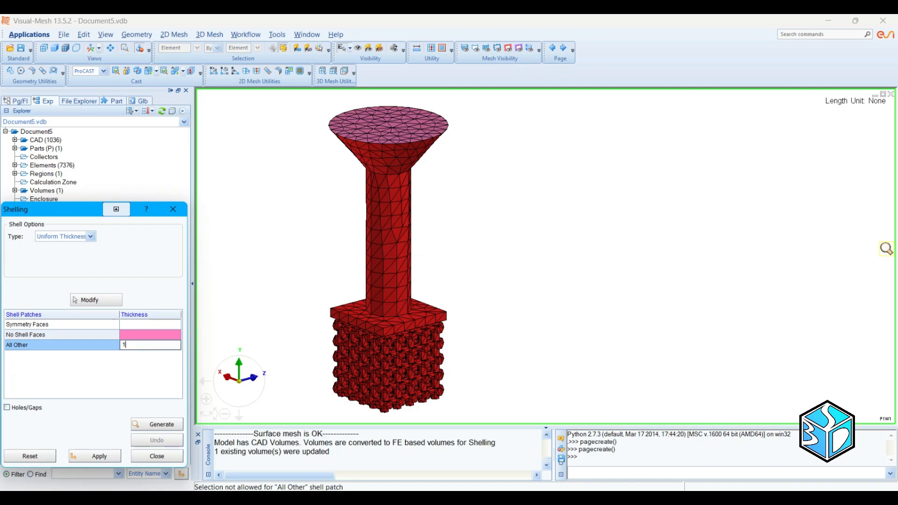
pyautogui.press('Return')
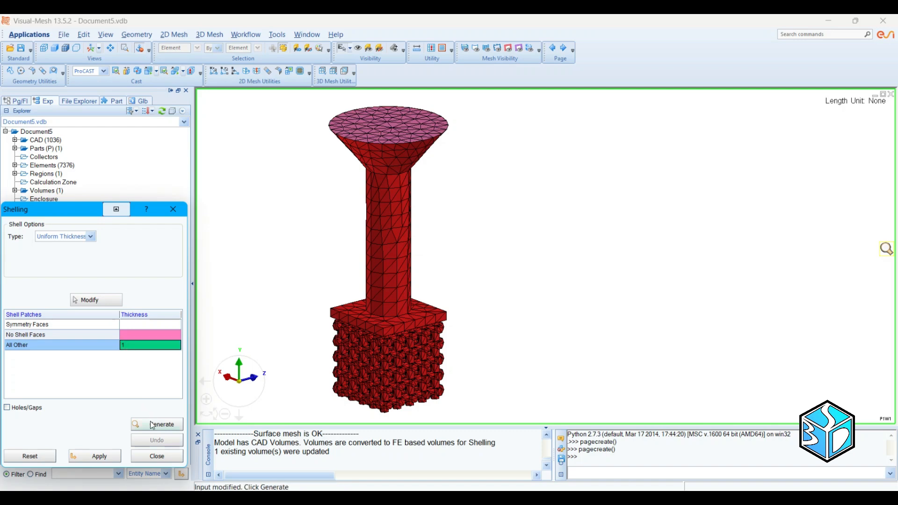
pyautogui.click(165, 419)
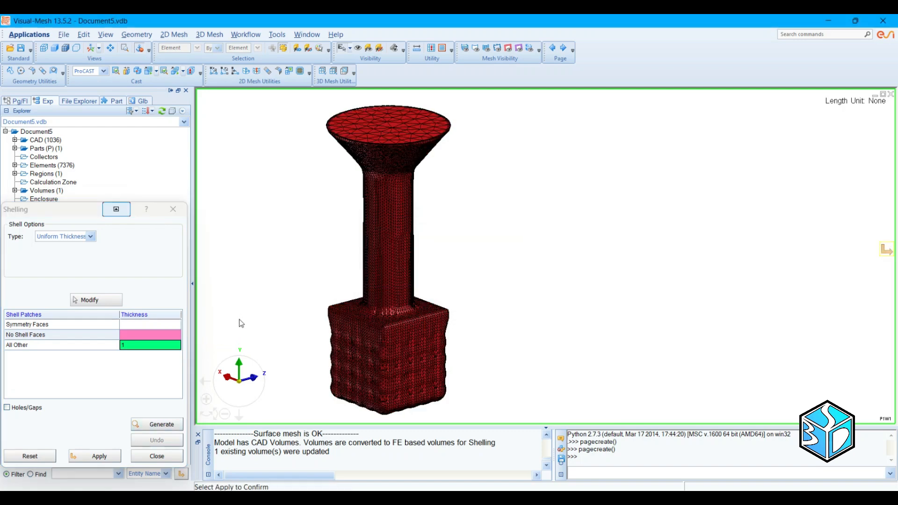
pyautogui.click(112, 457)
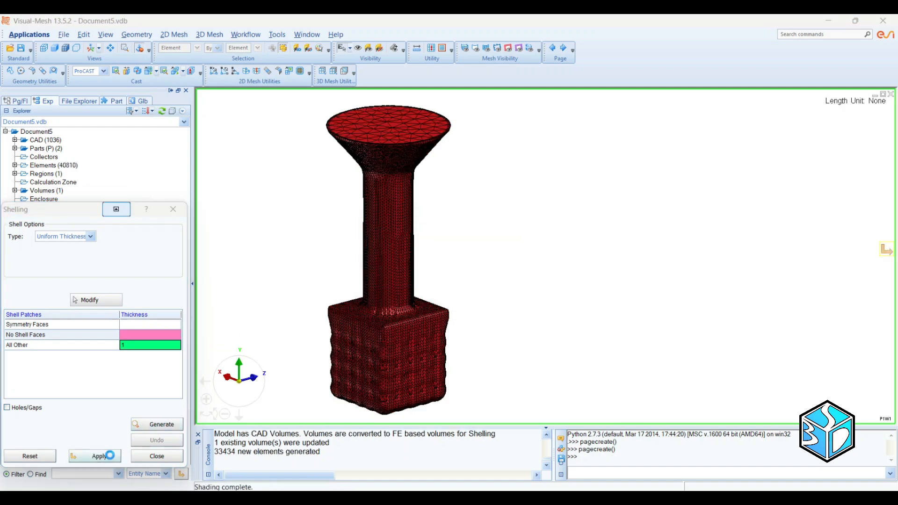
pyautogui.click(157, 455)
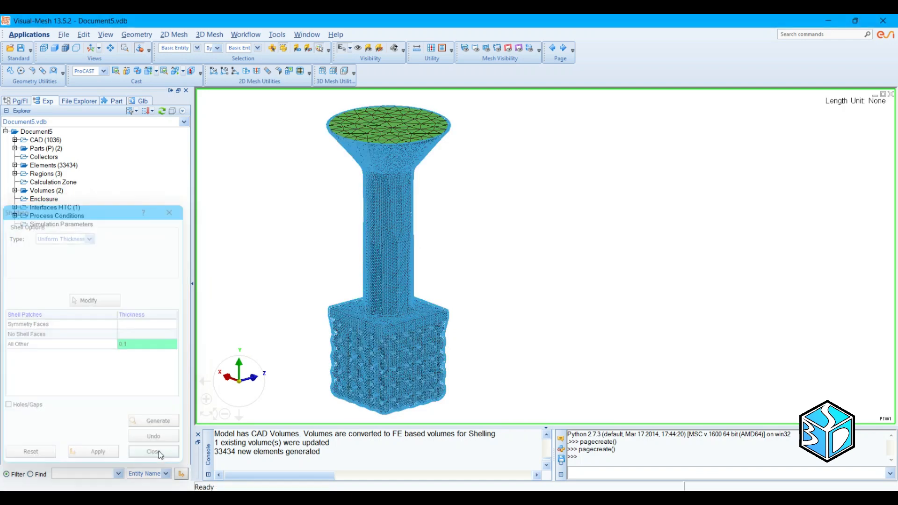
pyautogui.click(54, 47)
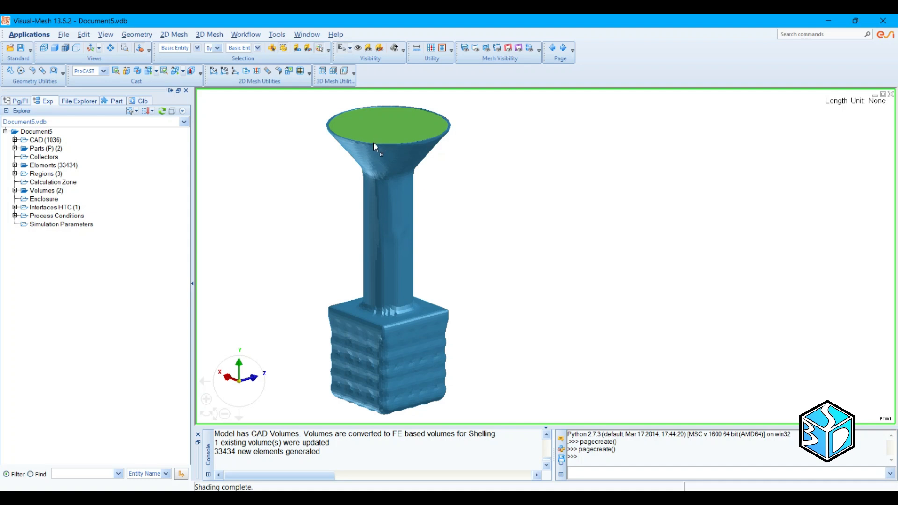
# Step: Generate the tetra volume mesh for the shelled casting model
pyautogui.click(178, 72)
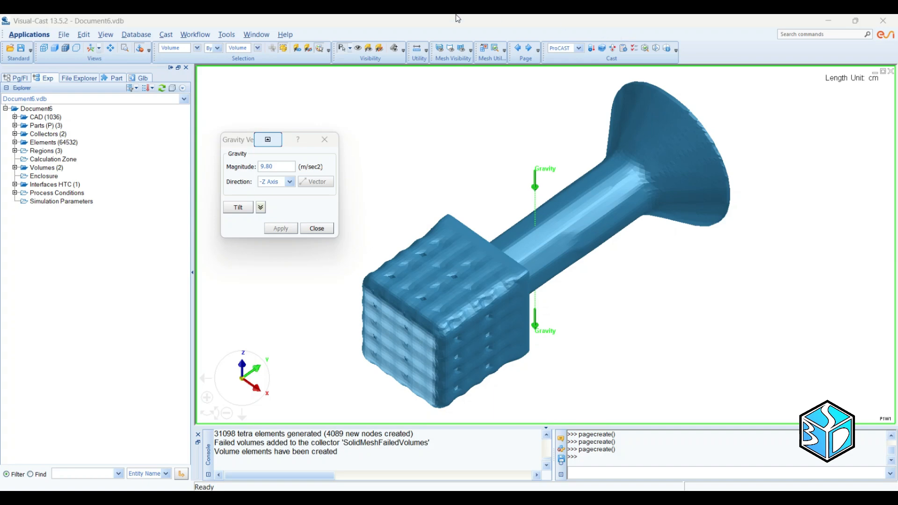
# Step: Set the gravity vector's direction to -Y Axis and apply it to the model
pyautogui.click(245, 146)
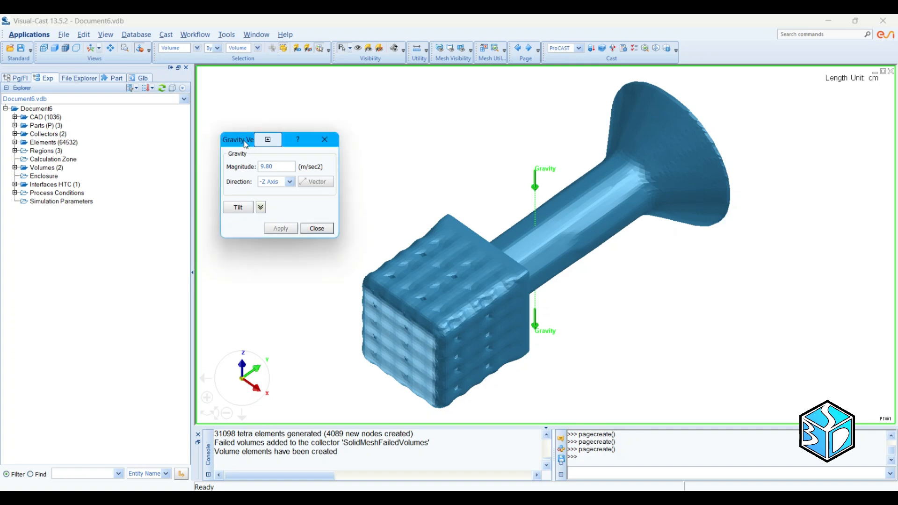
pyautogui.click(289, 182)
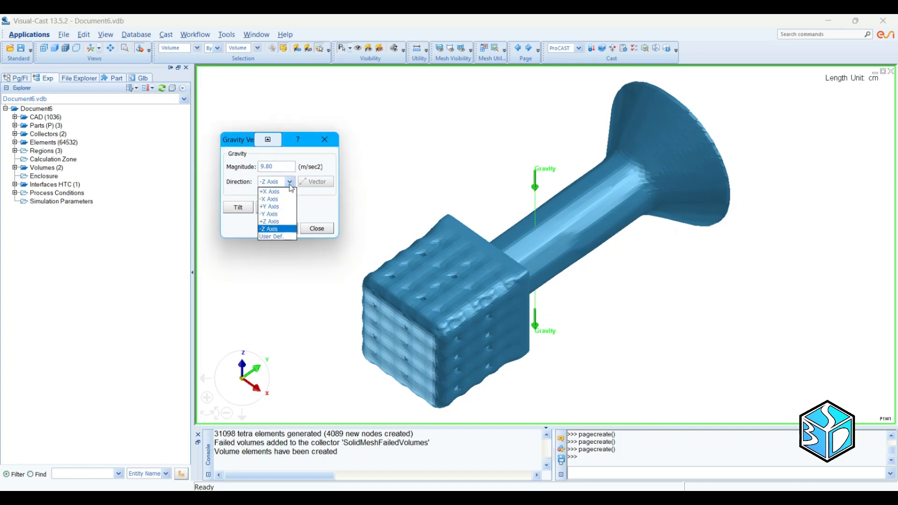
pyautogui.click(273, 214)
pyautogui.click(258, 251)
pyautogui.click(281, 227)
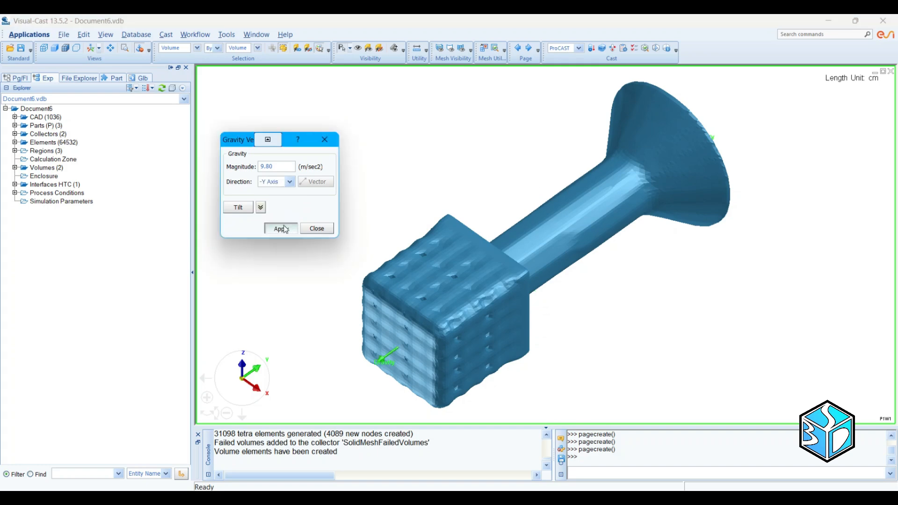
pyautogui.click(316, 229)
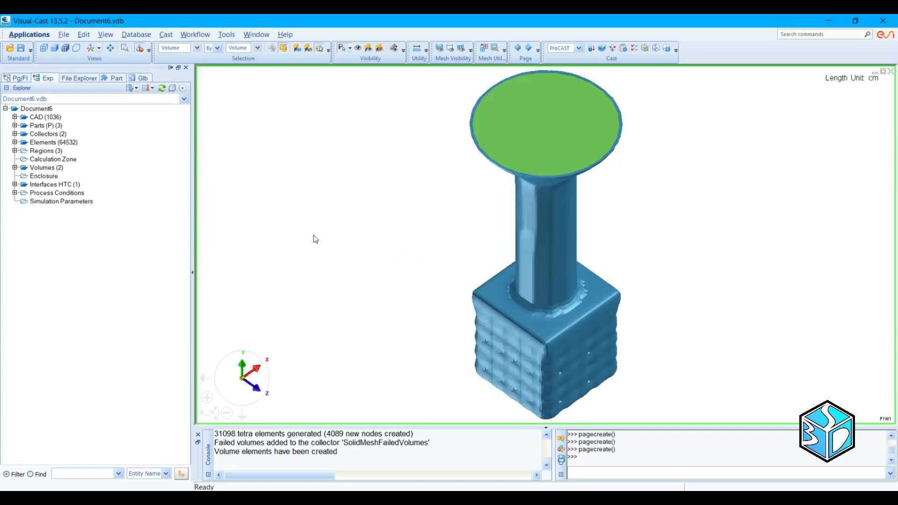
# Step: In the Volume Manager, rename the casting volume to Lattice Structure and the surrounding shell volume to Mold
pyautogui.click(167, 35)
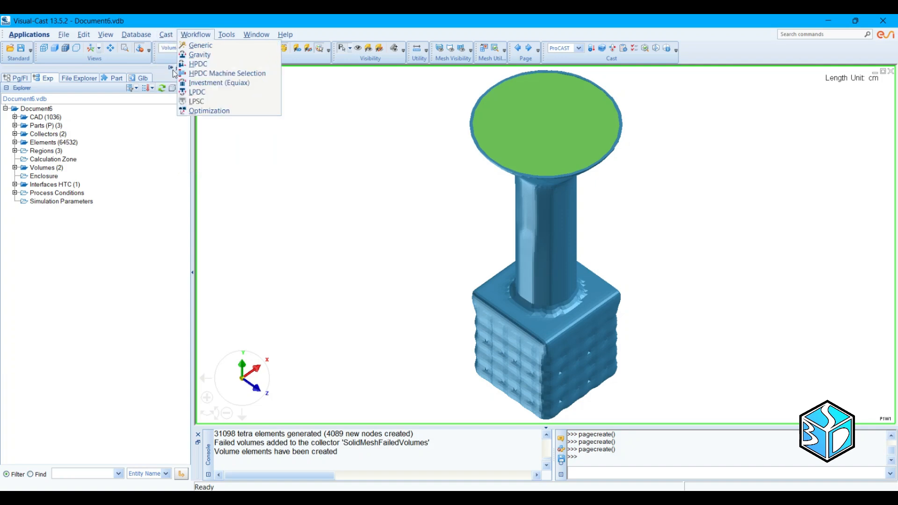
pyautogui.click(183, 78)
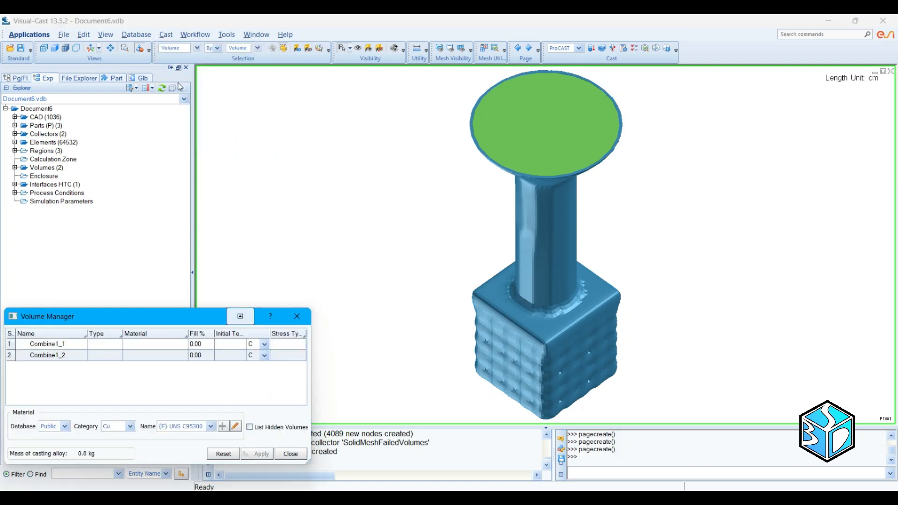
pyautogui.click(59, 346)
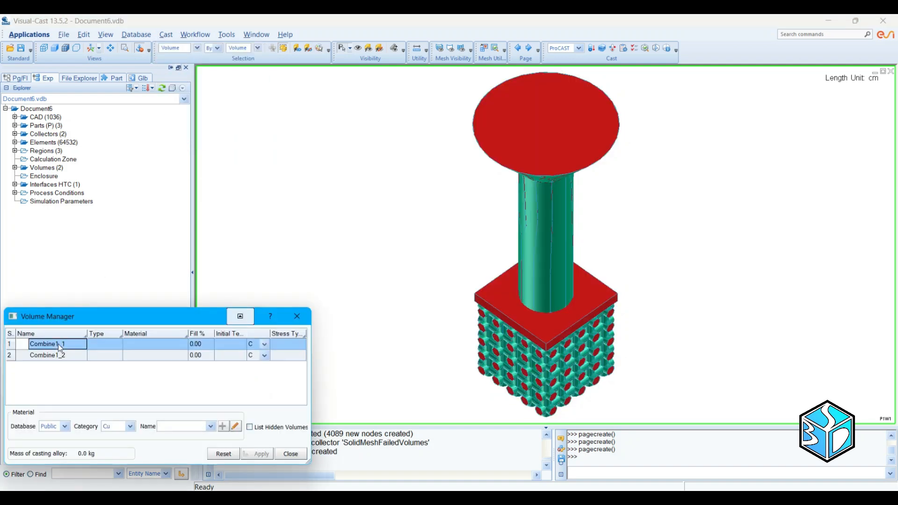
pyautogui.doubleClick(59, 346)
pyautogui.write('Lat')
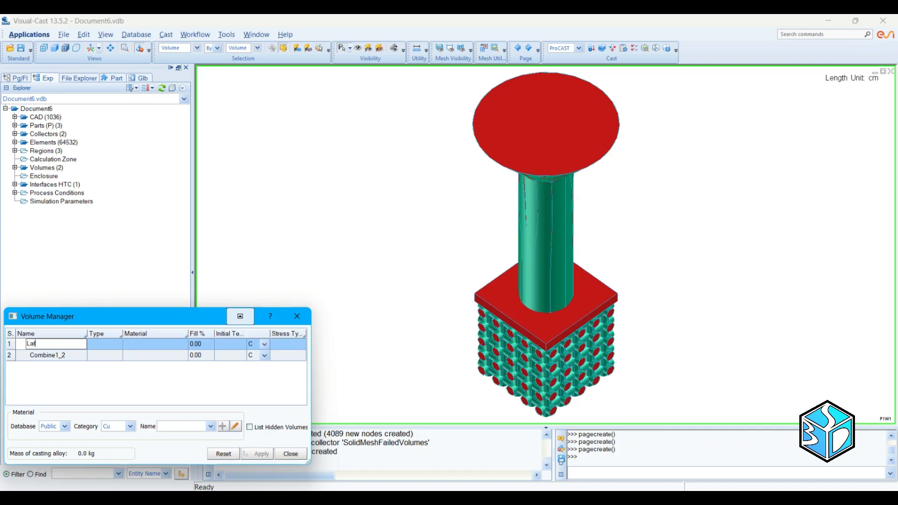
pyautogui.write('tice Structure')
pyautogui.click(55, 357)
pyautogui.click(55, 357)
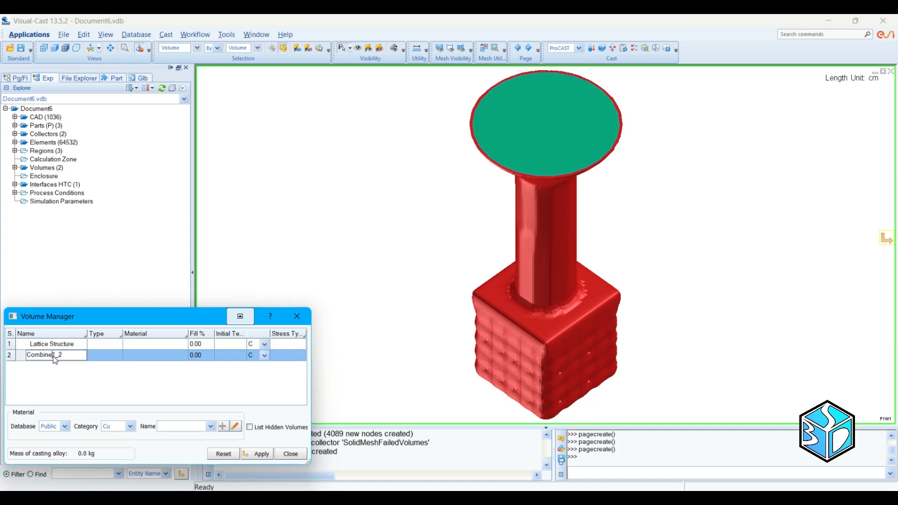
pyautogui.write('Mold')
pyautogui.press('Return')
# Step: Define the Lattice Structure volume as Alloy with the Cu material UNS C95300 and an initial temperature of 25 C
pyautogui.click(119, 343)
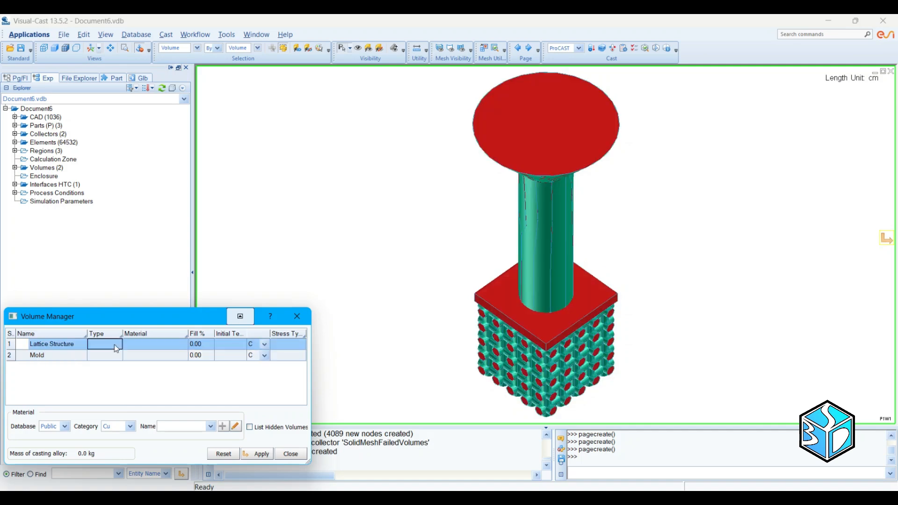
pyautogui.click(119, 343)
pyautogui.click(133, 354)
pyautogui.click(144, 347)
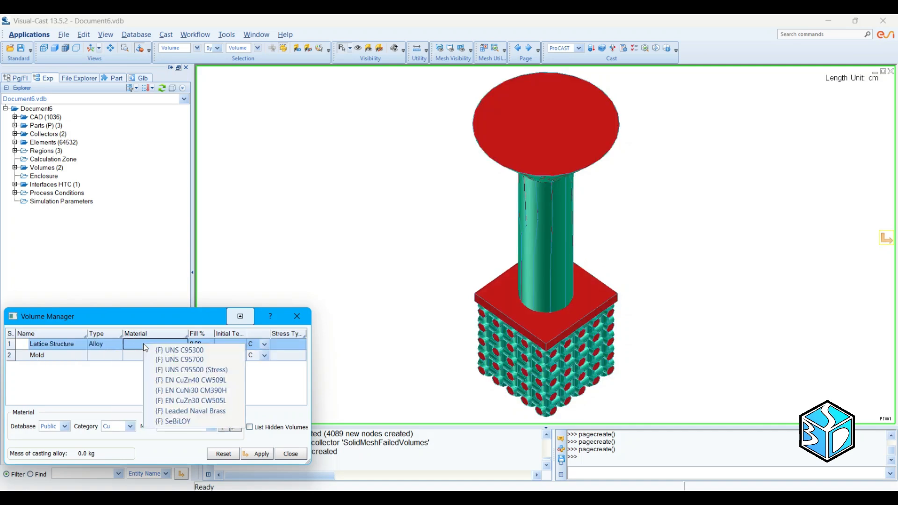
pyautogui.click(130, 342)
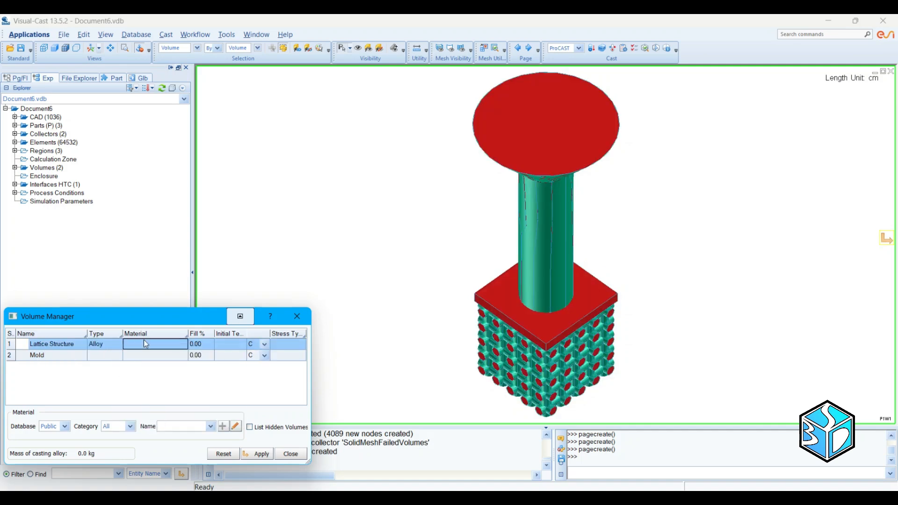
pyautogui.rightClick(143, 340)
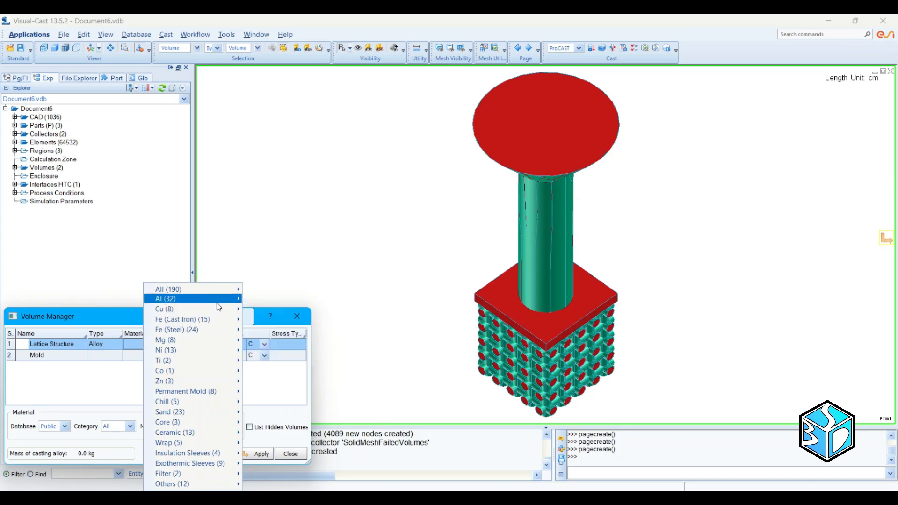
pyautogui.moveTo(220, 312)
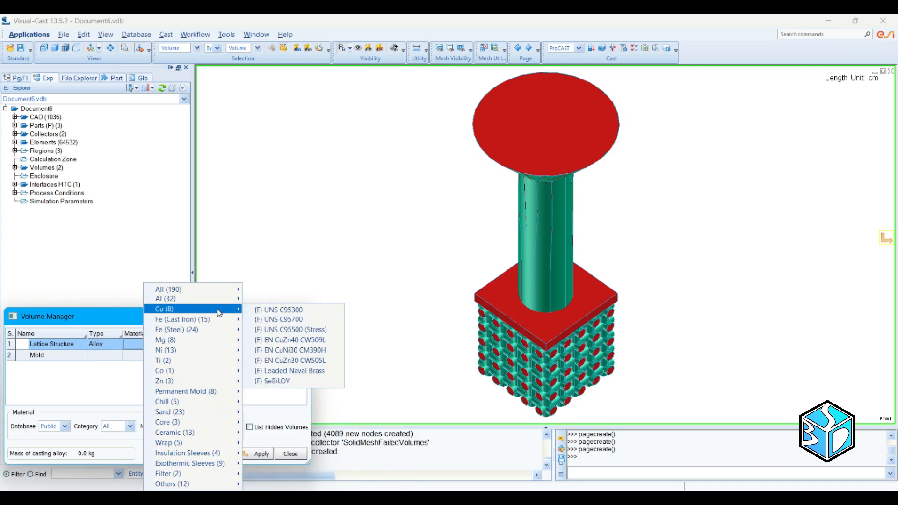
pyautogui.click(272, 313)
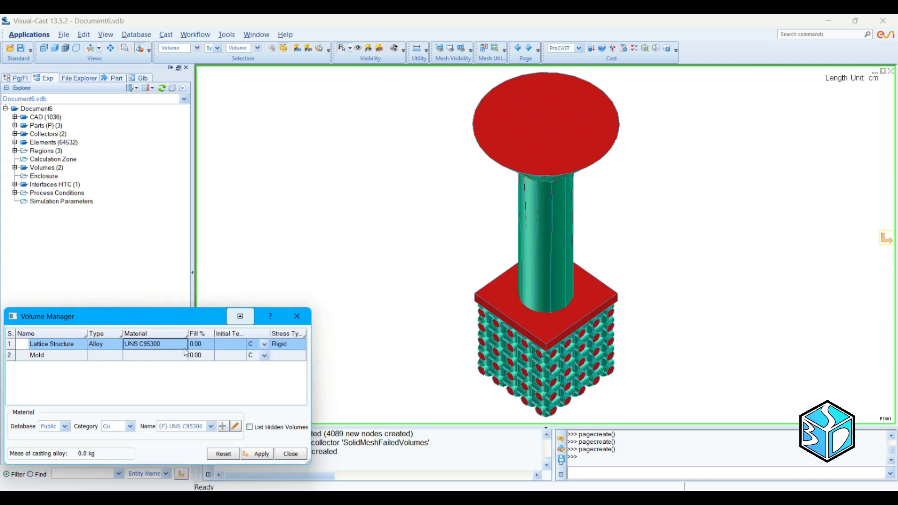
pyautogui.click(225, 345)
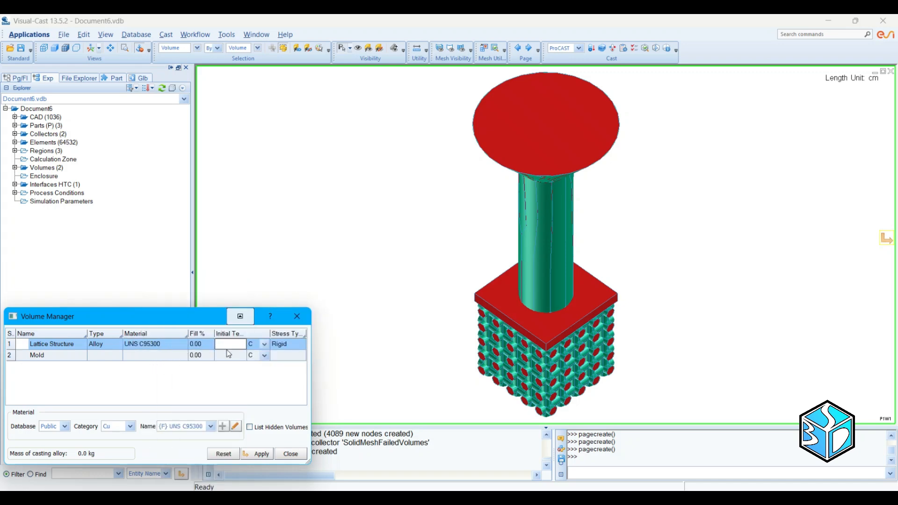
pyautogui.write('25')
# Step: Define the Mold volume as type Mold with ceramic Refractory Alumina at 800 C initial temperature, and apply the volume settings
pyautogui.click(107, 358)
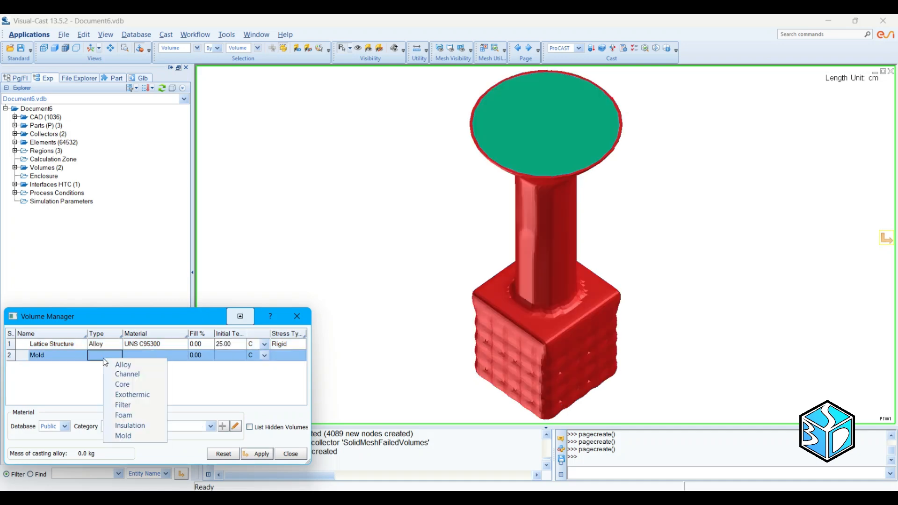
pyautogui.click(106, 357)
pyautogui.click(135, 435)
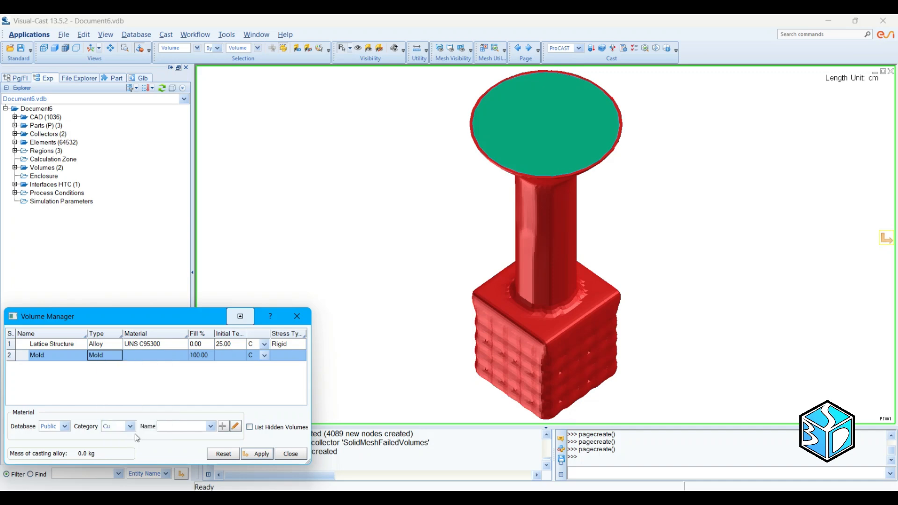
pyautogui.click(154, 357)
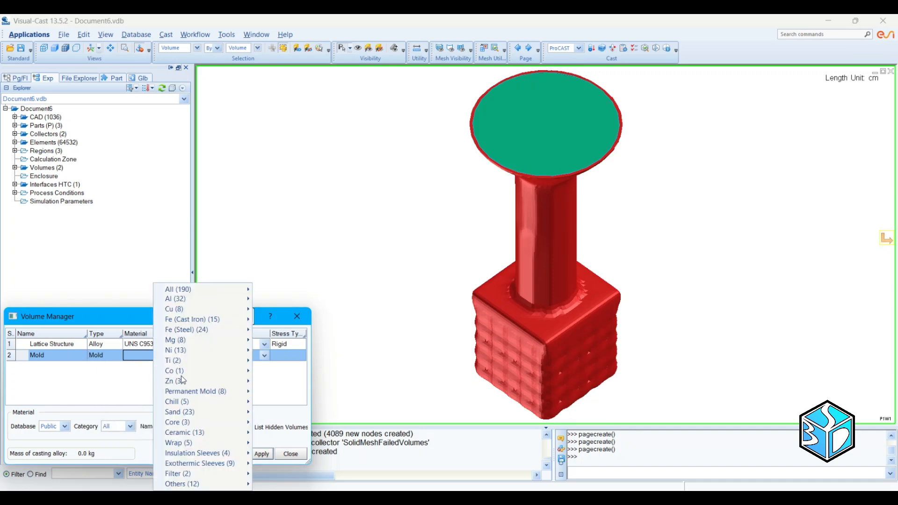
pyautogui.moveTo(182, 380)
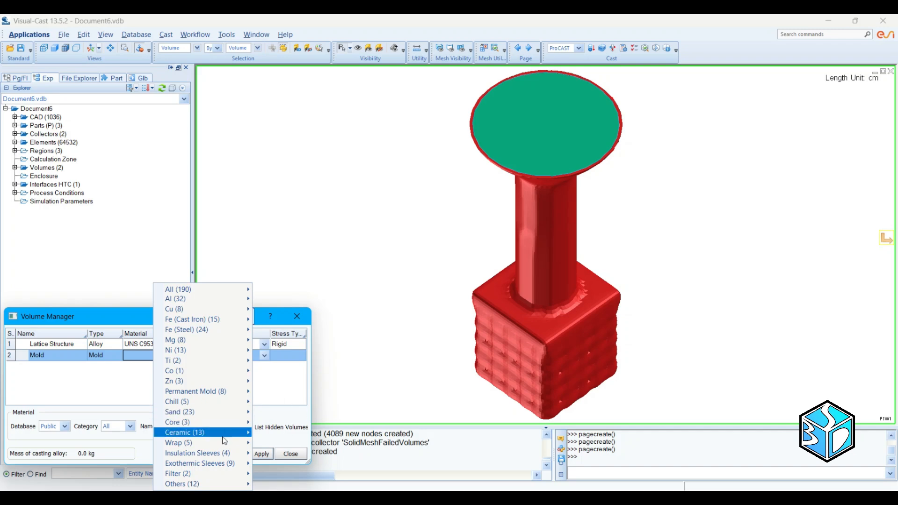
pyautogui.moveTo(233, 437)
pyautogui.click(299, 361)
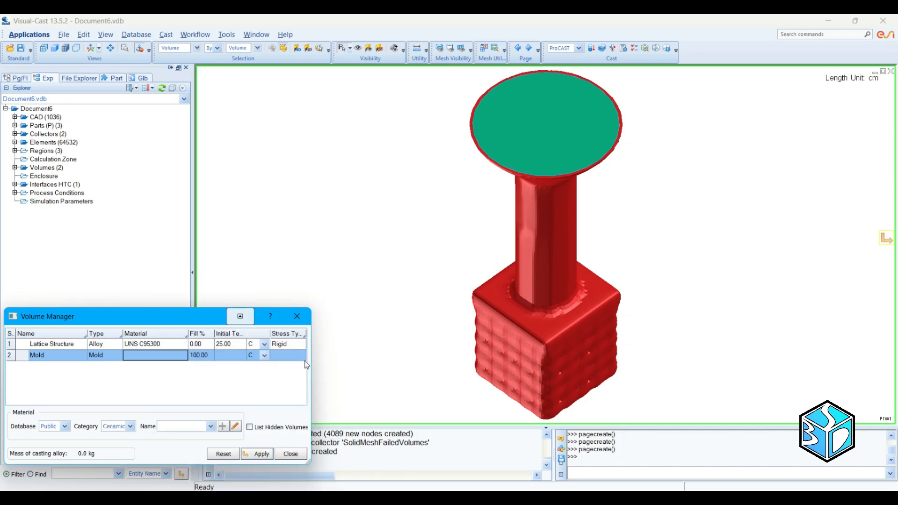
pyautogui.click(227, 358)
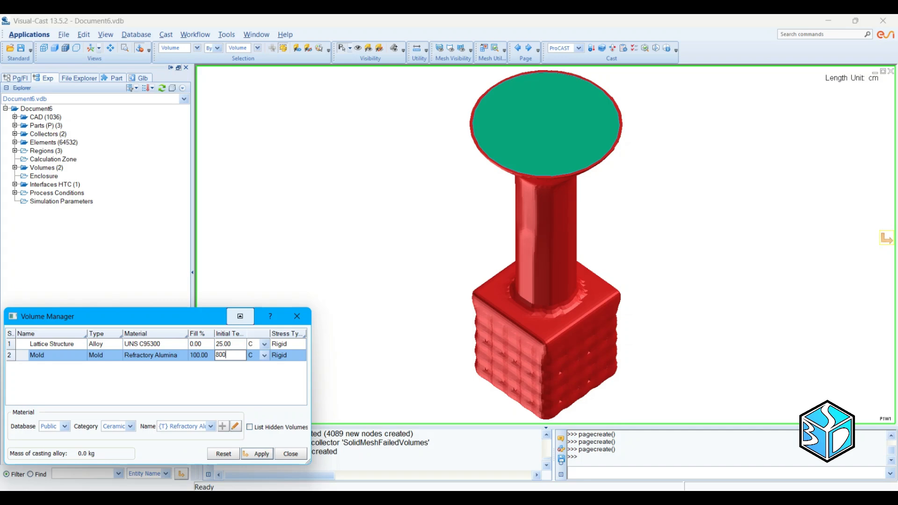
pyautogui.press('Return')
pyautogui.click(260, 454)
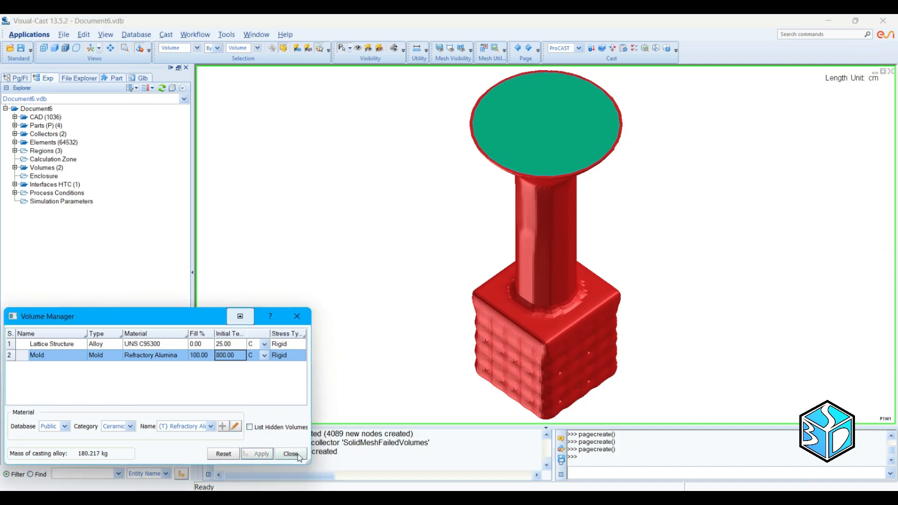
pyautogui.click(290, 454)
# Step: In the Interface HTC Manager, set the mold–lattice interface to type COINC with condition h=500 and apply it
pyautogui.click(172, 37)
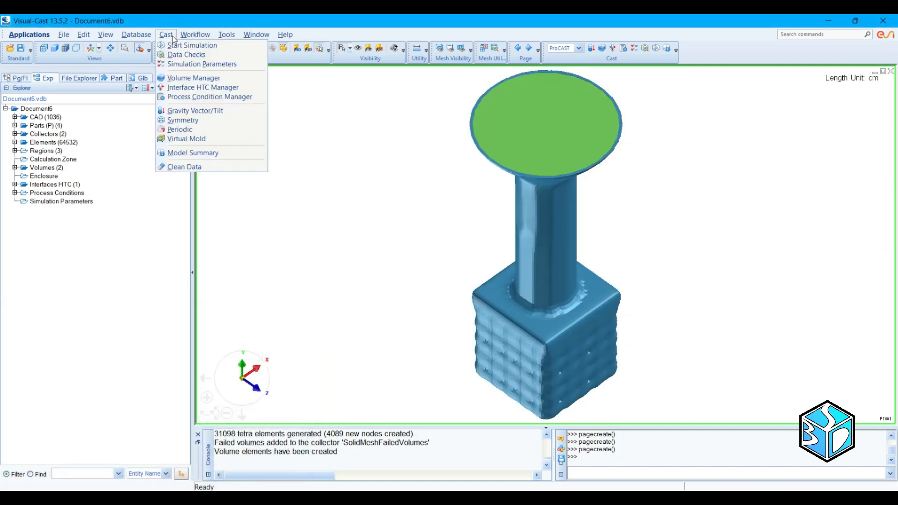
pyautogui.click(191, 89)
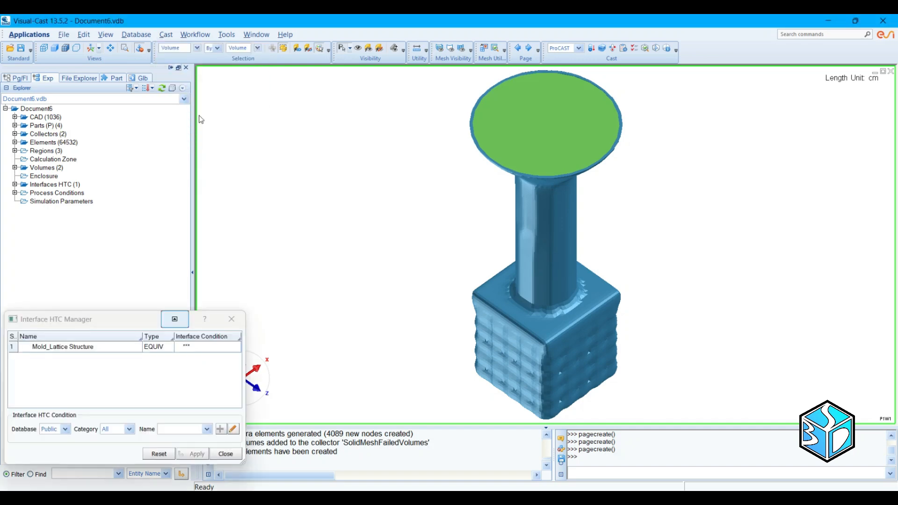
pyautogui.click(157, 346)
pyautogui.click(178, 373)
pyautogui.click(207, 352)
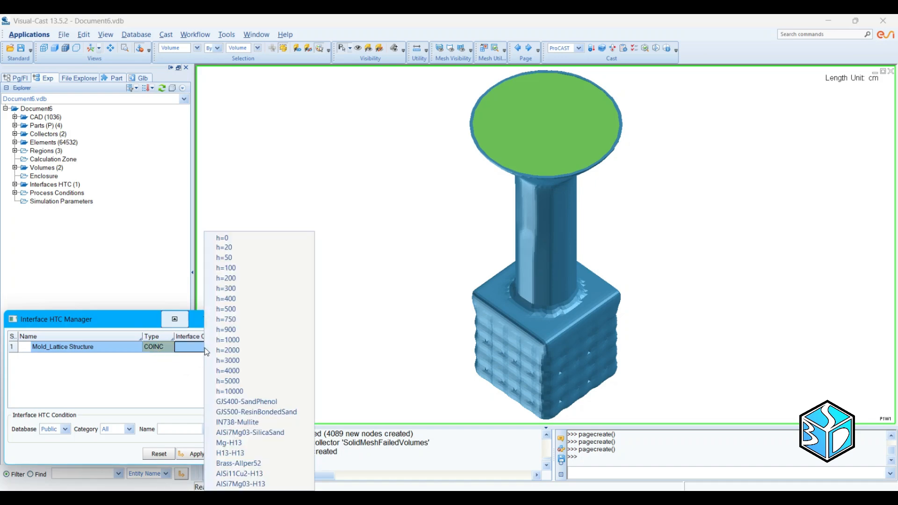
pyautogui.click(226, 308)
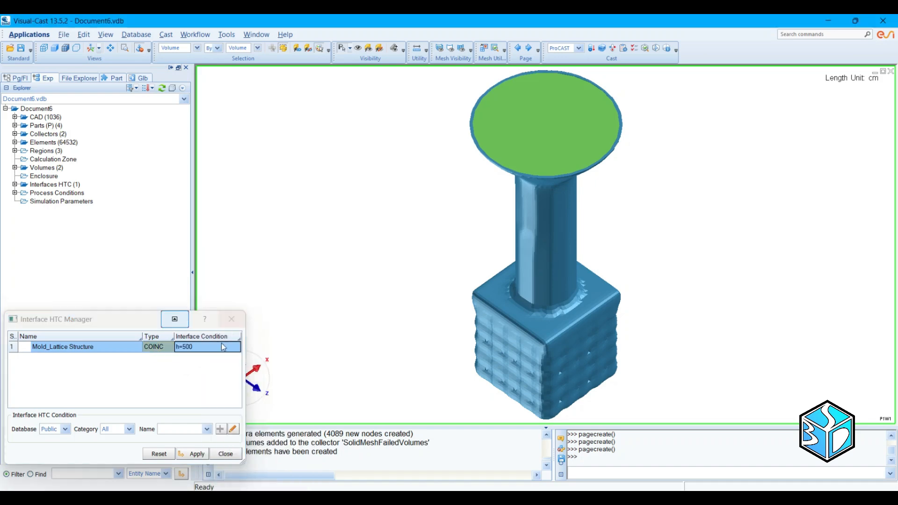
pyautogui.click(196, 452)
pyautogui.click(224, 454)
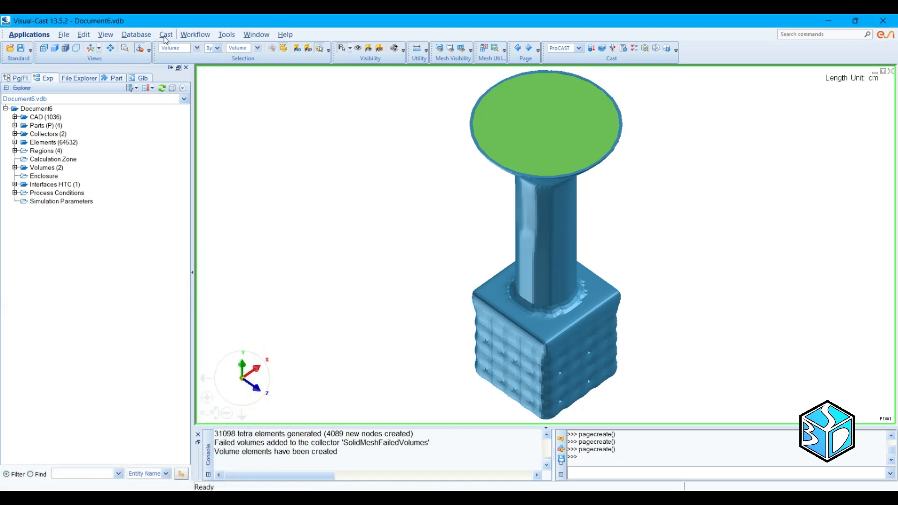
# Step: Open the Process Condition Manager and add a thermal Heat condition
pyautogui.click(166, 35)
pyautogui.click(199, 96)
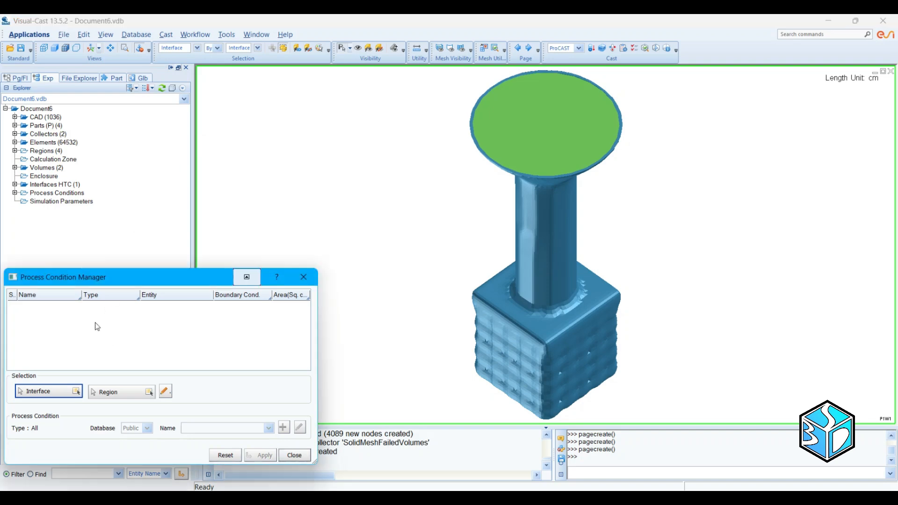
pyautogui.rightClick(103, 333)
pyautogui.moveTo(114, 329)
pyautogui.moveTo(240, 333)
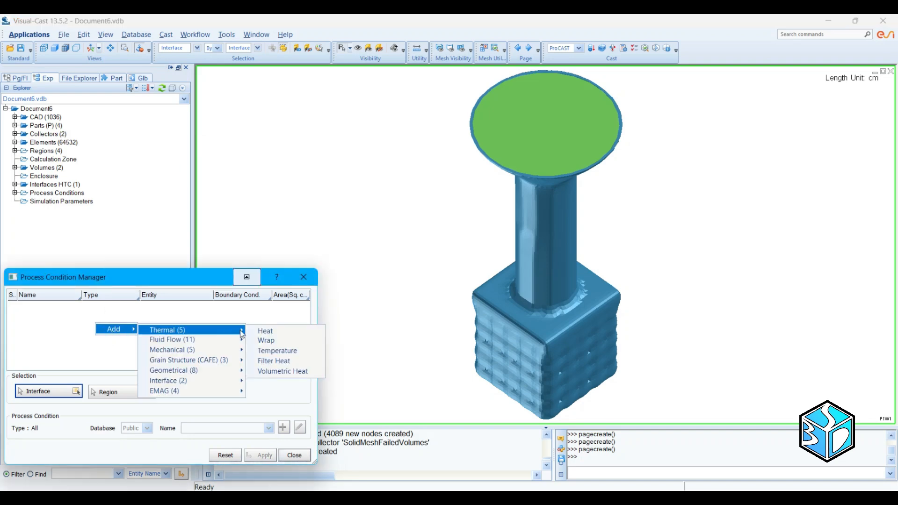
pyautogui.click(267, 330)
# Step: Add an Inlet and a Wall fluid flow condition to the process condition list
pyautogui.rightClick(115, 333)
pyautogui.moveTo(153, 340)
pyautogui.moveTo(202, 342)
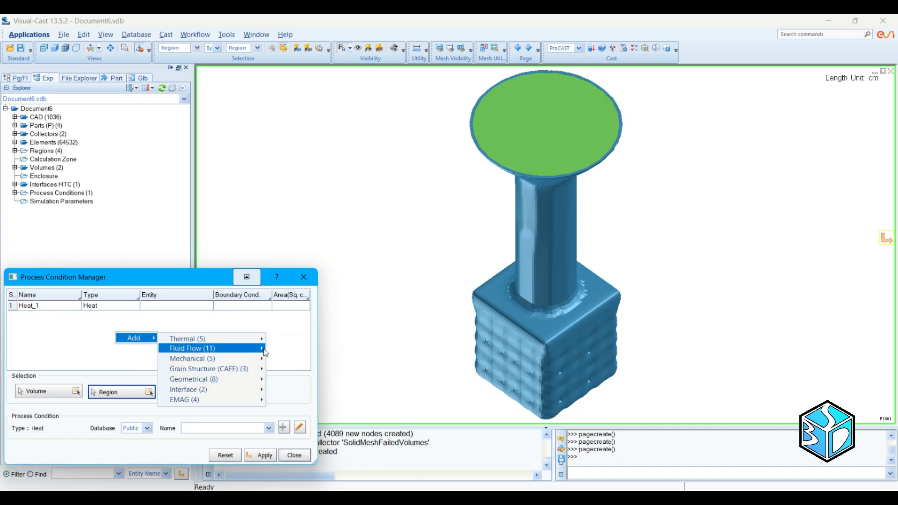
pyautogui.click(284, 368)
pyautogui.rightClick(129, 333)
pyautogui.moveTo(155, 339)
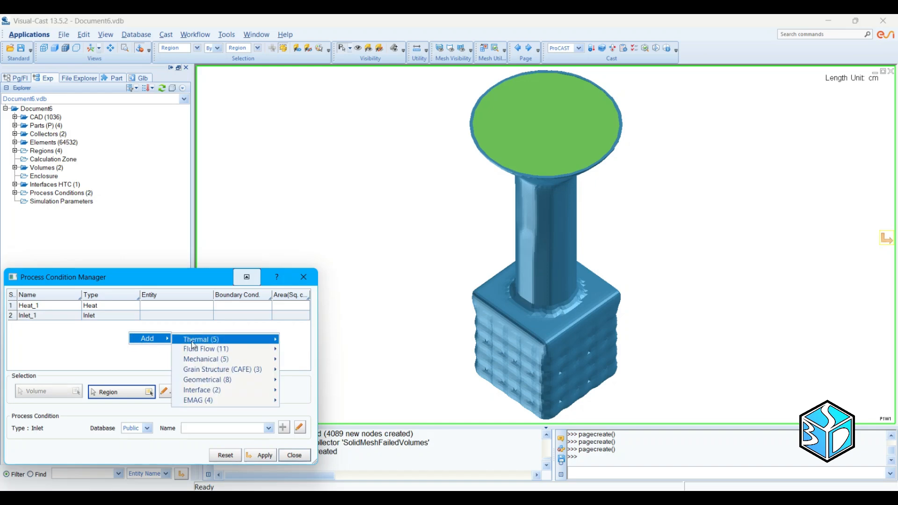
pyautogui.moveTo(226, 360)
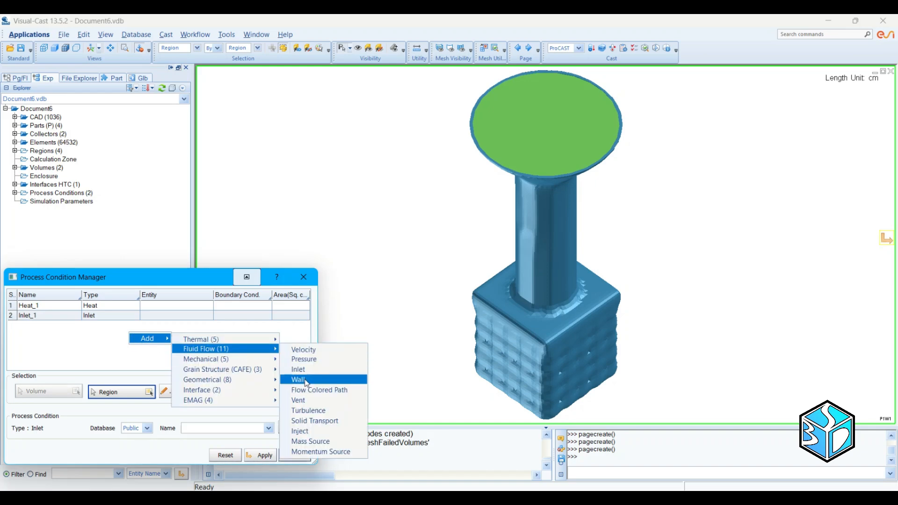
pyautogui.click(295, 379)
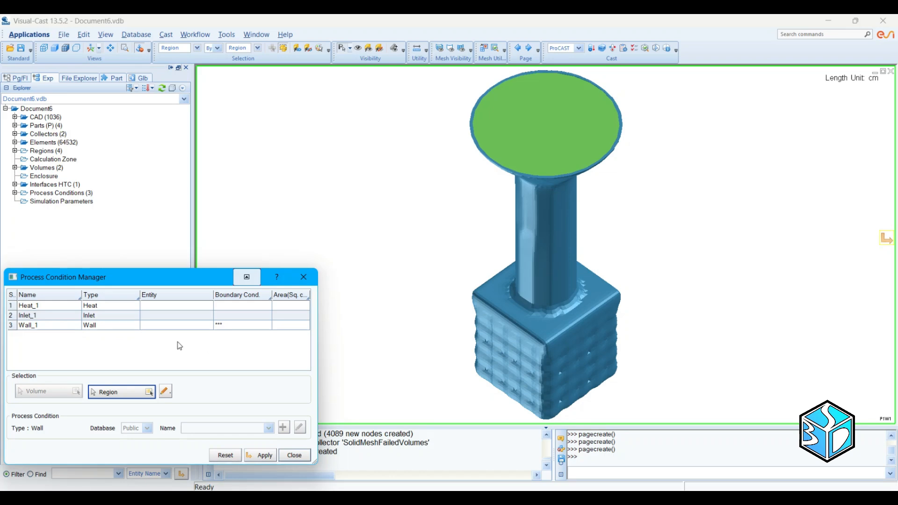
# Step: Assign the EXT_Mold region to the Heat condition and set its boundary condition to Air Cooling (FilmCo=10, T=20C)
pyautogui.click(192, 305)
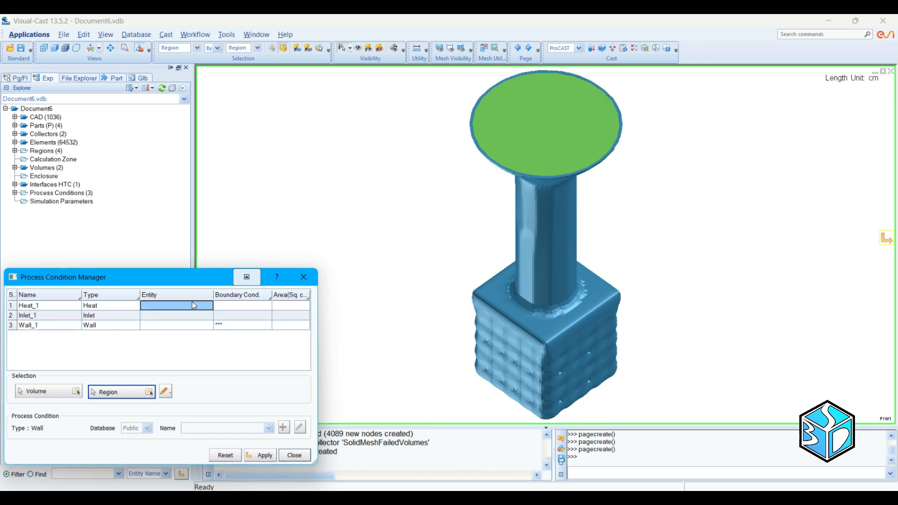
pyautogui.click(149, 391)
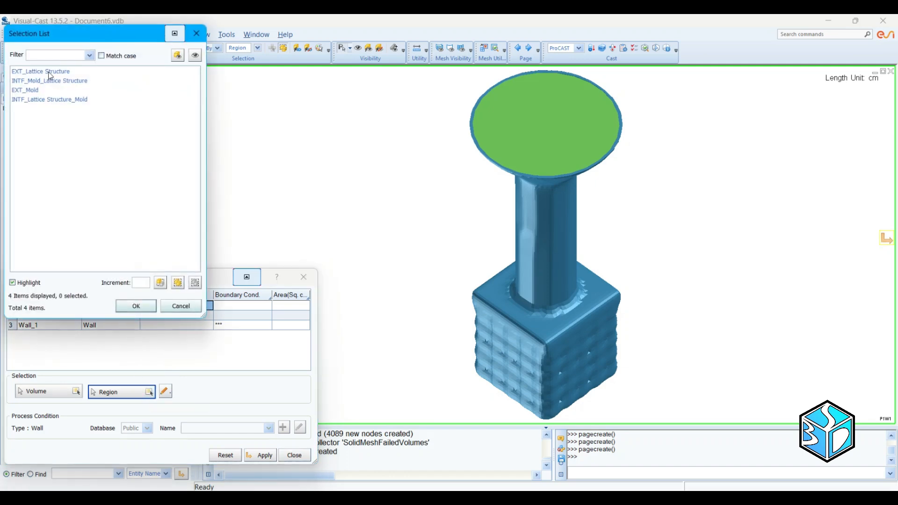
pyautogui.click(35, 90)
pyautogui.click(136, 306)
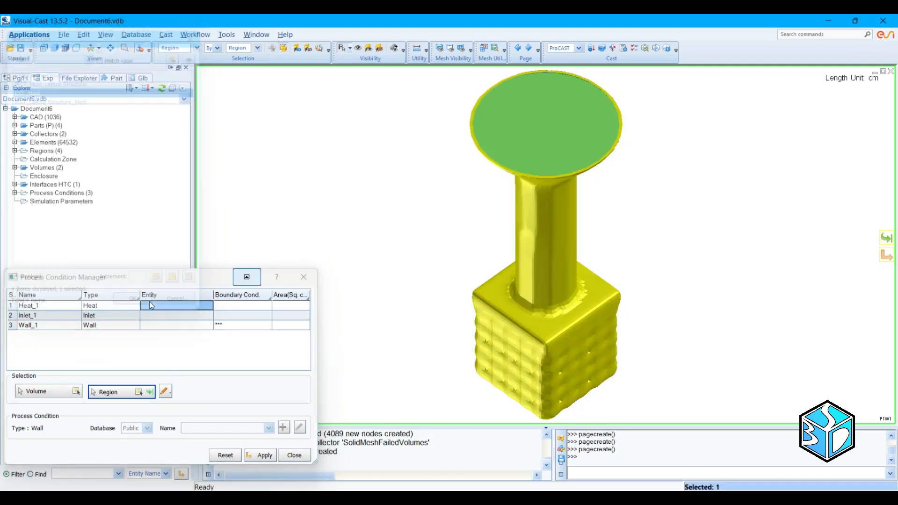
pyautogui.click(150, 391)
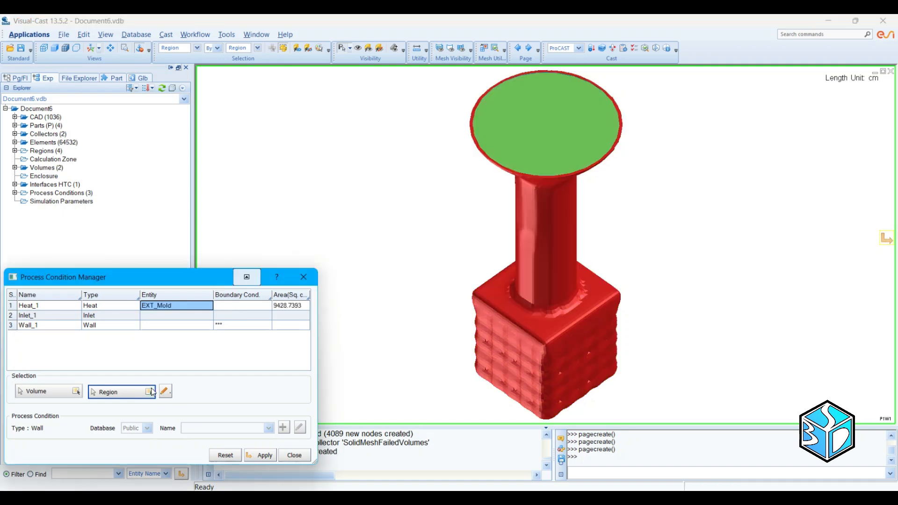
pyautogui.click(253, 306)
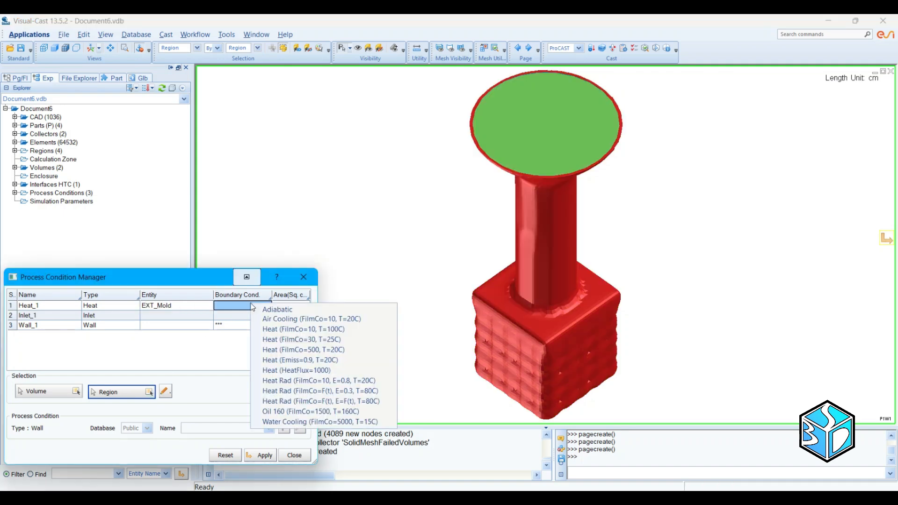
pyautogui.click(278, 319)
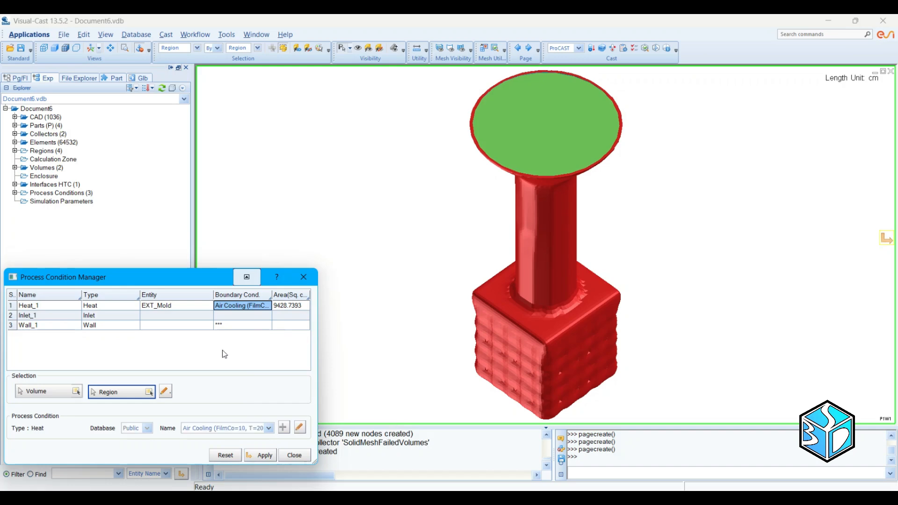
# Step: Start a circular region of radius 13 for the Inlet condition, centred on the pouring cup's upper face
pyautogui.click(157, 317)
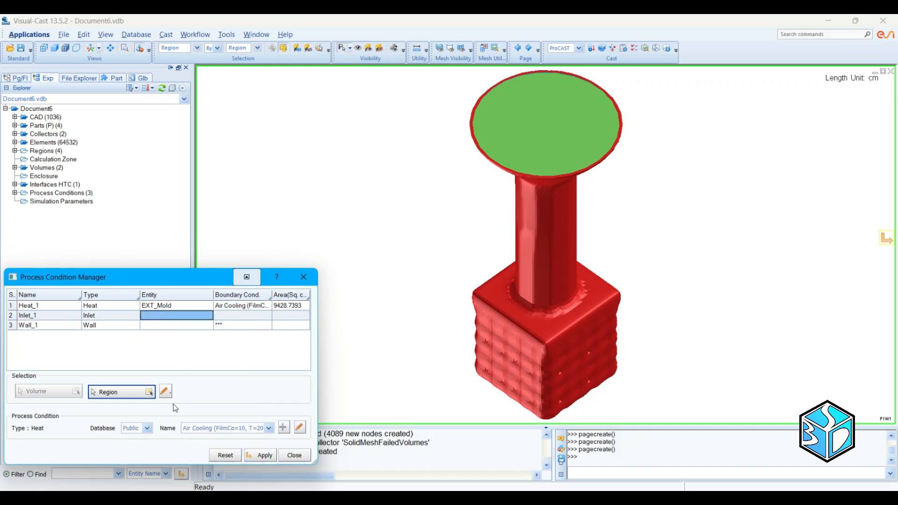
pyautogui.click(165, 391)
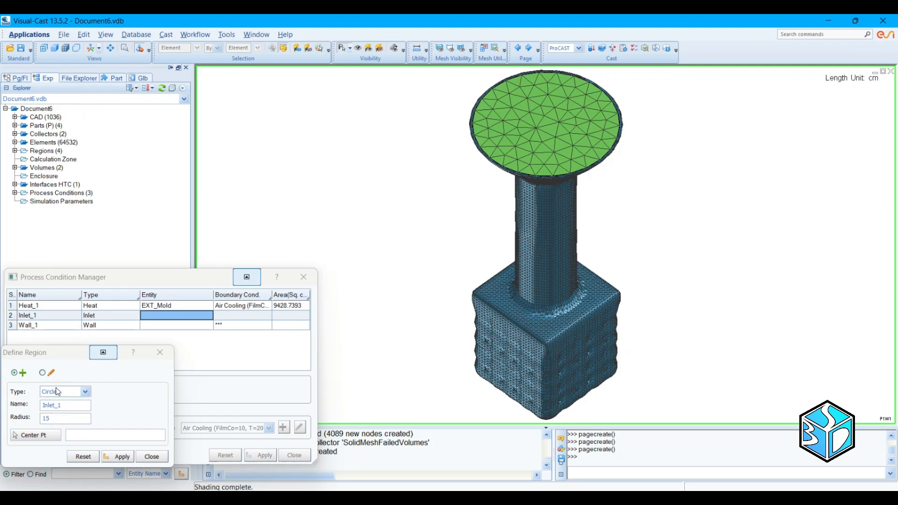
pyautogui.doubleClick(56, 415)
pyautogui.write('13')
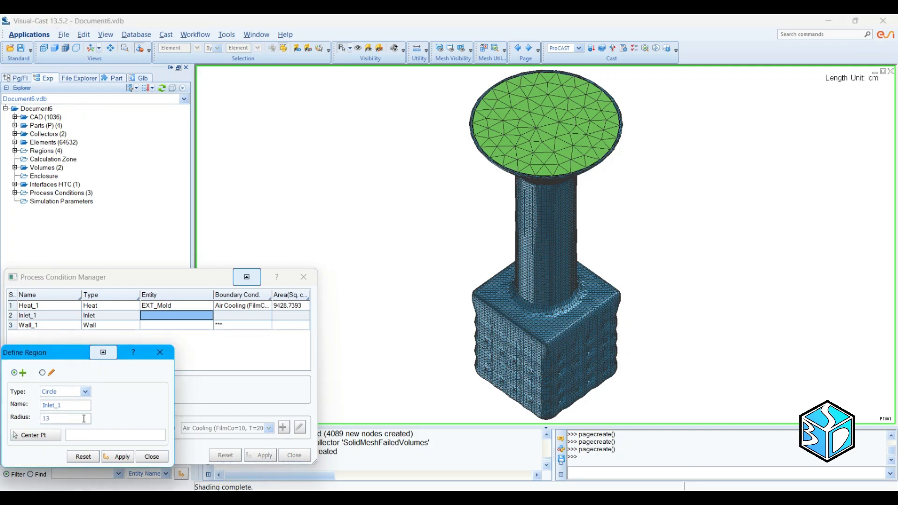
pyautogui.click(562, 109)
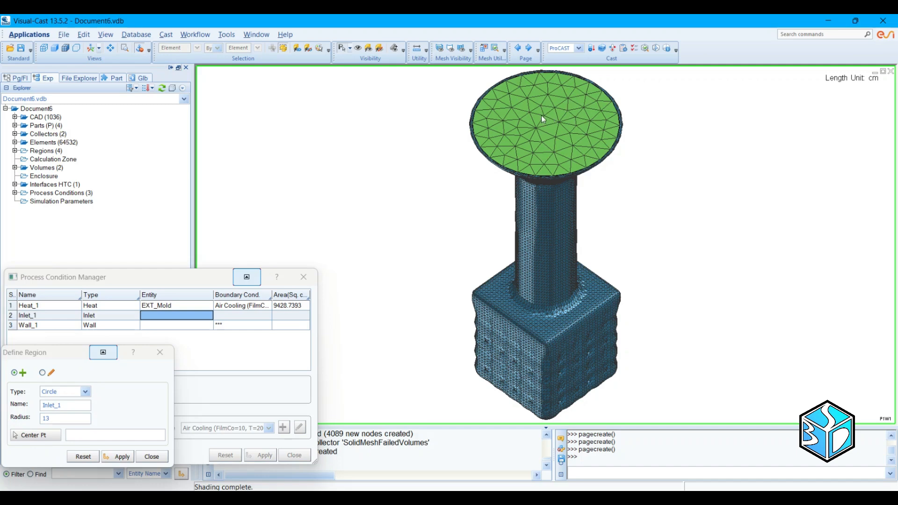
pyautogui.click(542, 115)
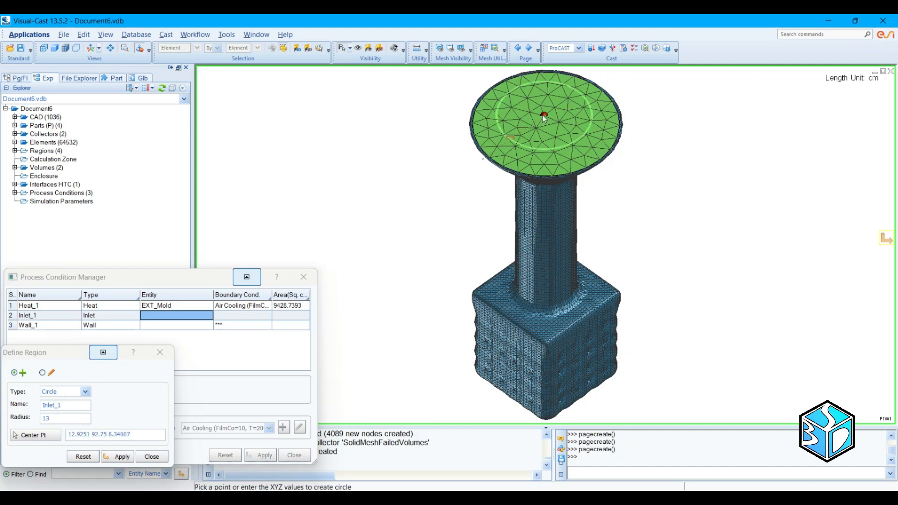
# Step: Set the inlet circle's radius to 15, create the region, and give the Inlet condition the boundary condition 1360C 1kg/sec
pyautogui.doubleClick(66, 421)
pyautogui.write('15')
pyautogui.press('Tab')
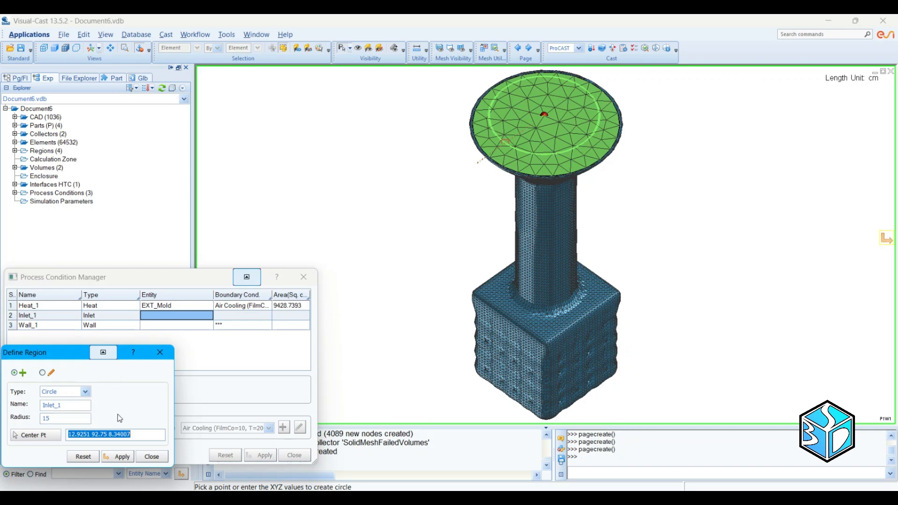
pyautogui.click(112, 457)
pyautogui.click(151, 457)
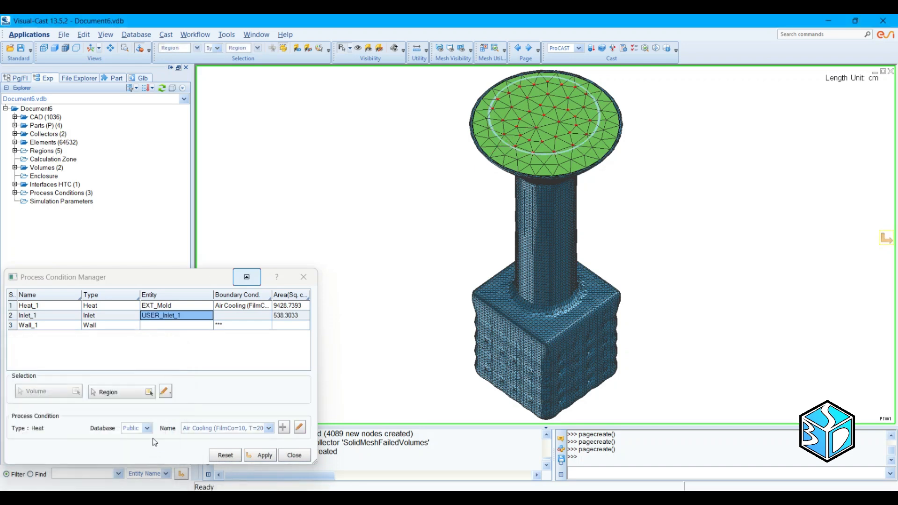
pyautogui.click(242, 315)
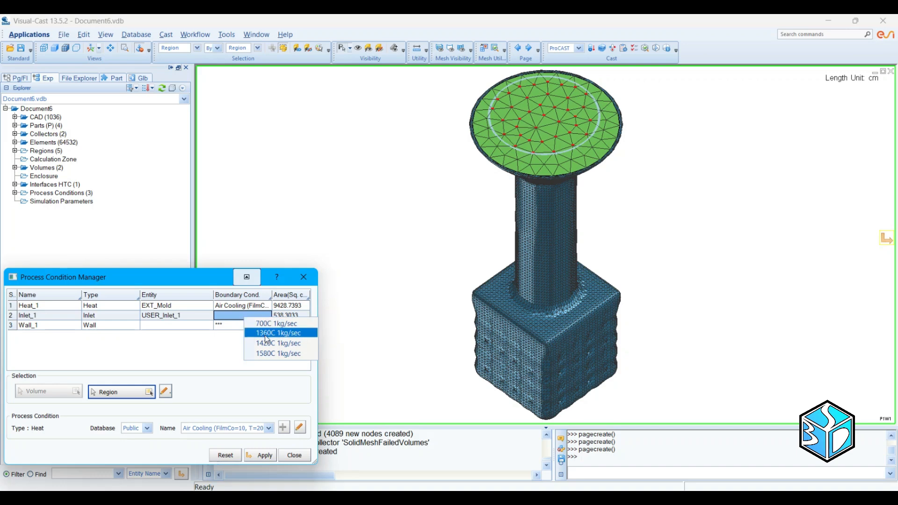
pyautogui.click(267, 339)
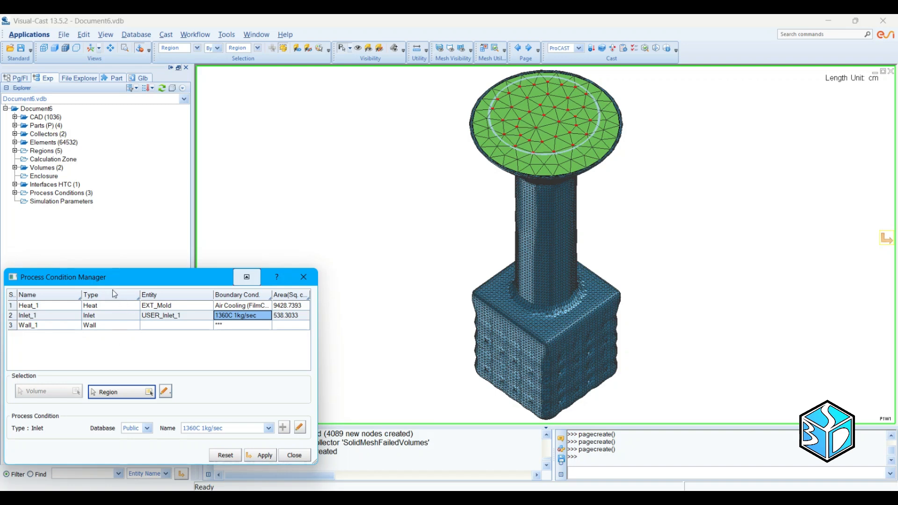
# Step: Expand the parts list and hide PART_2 and the Mold, leaving only the Combine1 part shown
pyautogui.click(98, 241)
pyautogui.click(14, 125)
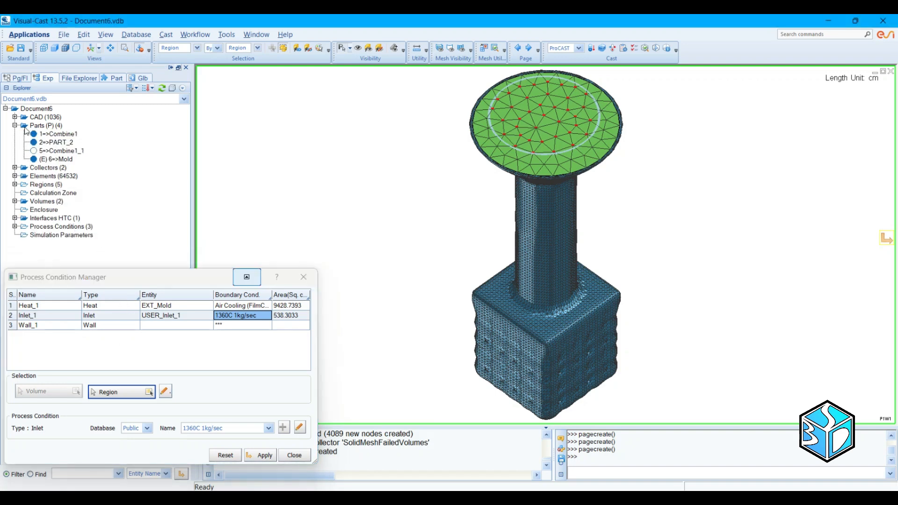
pyautogui.click(34, 143)
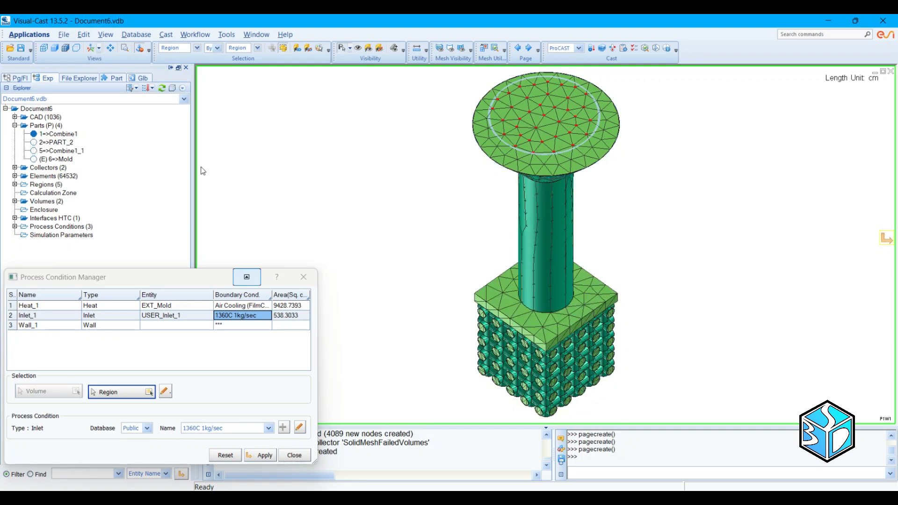
# Step: Start a Wall_1 region of type Element face for the Wall condition and select all displayed faces of the casting
pyautogui.click(156, 325)
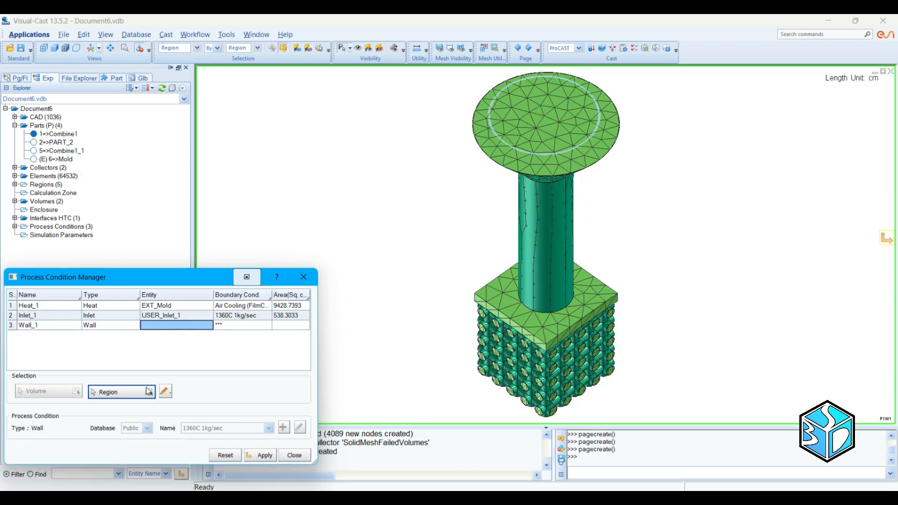
pyautogui.click(166, 394)
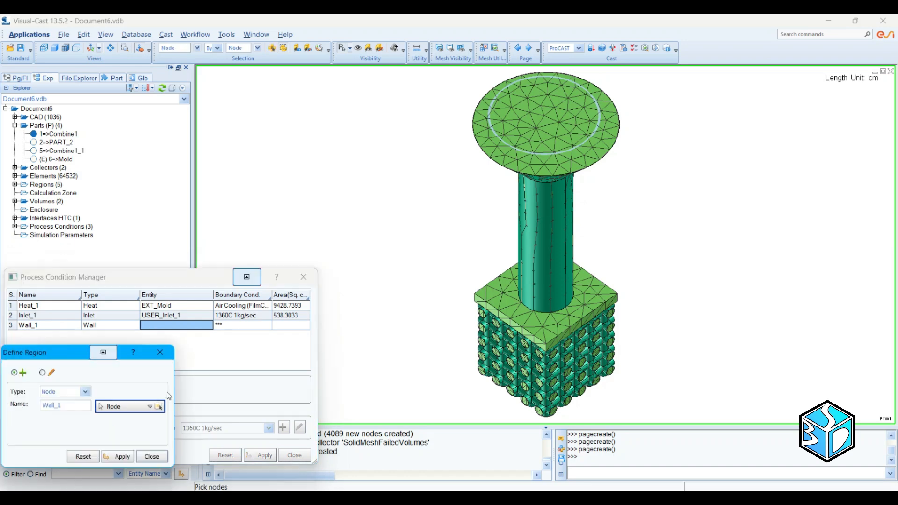
pyautogui.click(86, 392)
pyautogui.click(73, 439)
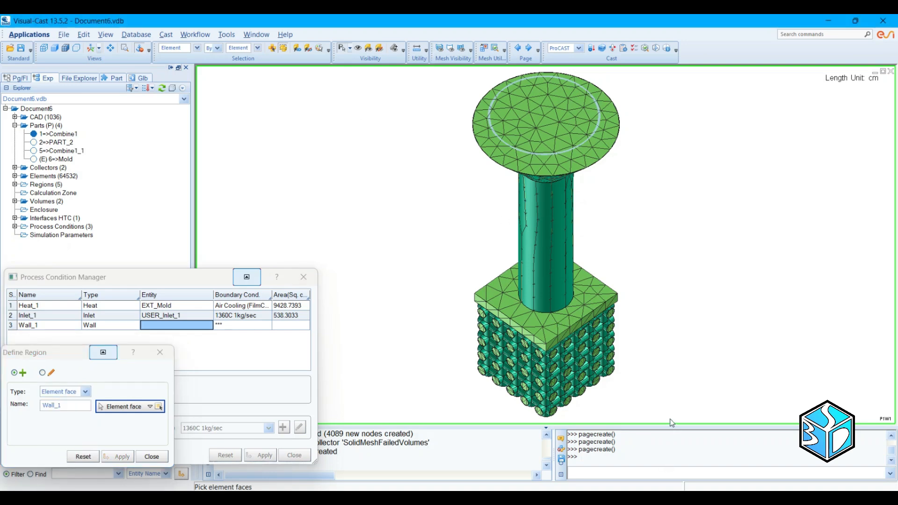
pyautogui.hotkey('ctrl', 'a')
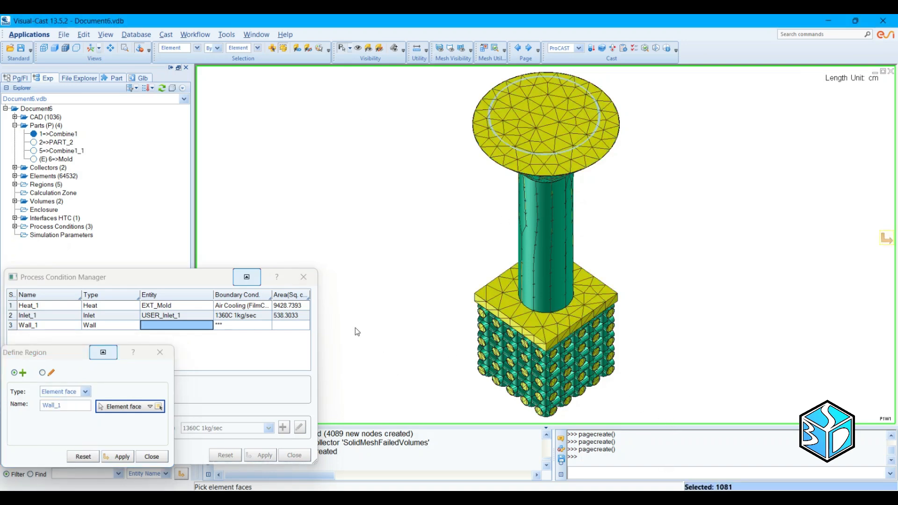
# Step: Add the casting's remaining outer faces to the Wall_1 selection with a window around the whole part from another viewing angle
pyautogui.moveTo(402, 296); pyautogui.dragTo(466, 278, button='middle')
pyautogui.scroll(-3, 472, 252)
pyautogui.moveTo(486, 112); pyautogui.dragTo(676, 401)
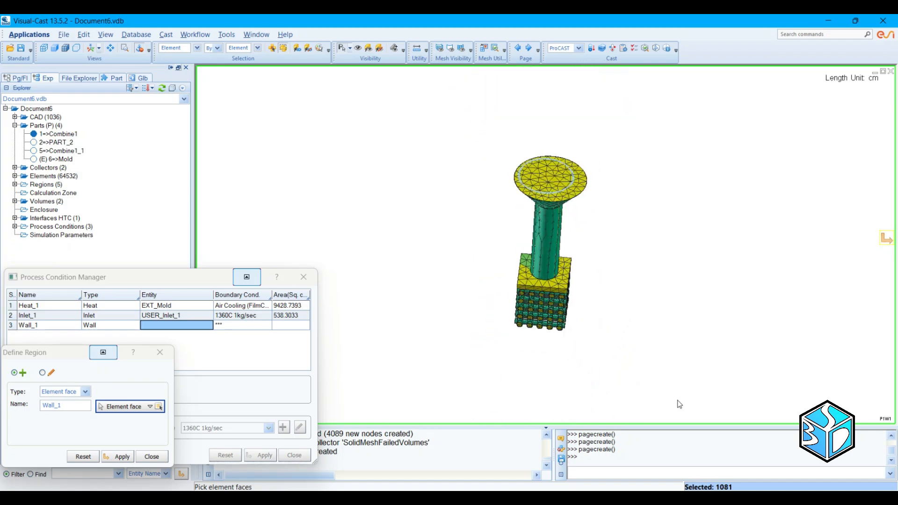
pyautogui.moveTo(602, 345); pyautogui.dragTo(557, 272, button='middle')
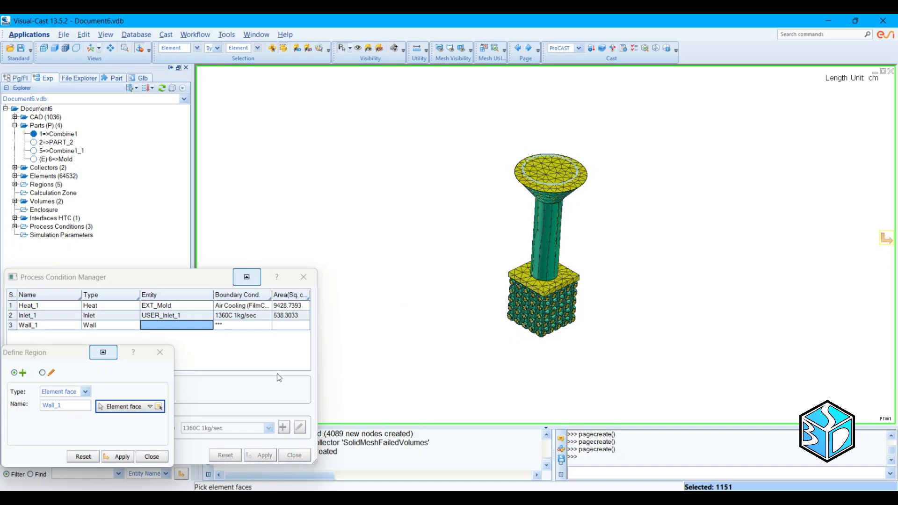
pyautogui.scroll(2, 543, 254)
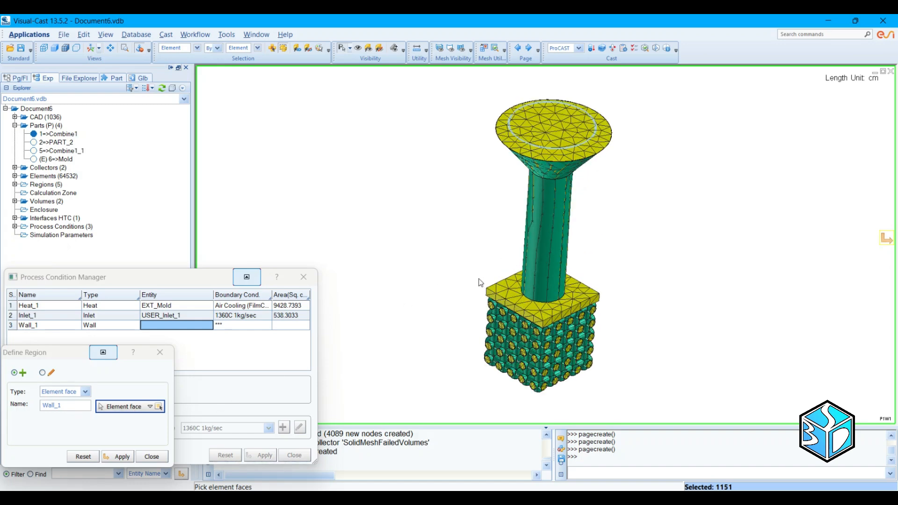
# Step: Remove the pouring cup's flat upper face from the selection and create the Wall_1 region for the Wall condition
pyautogui.click(272, 50)
pyautogui.click(546, 127)
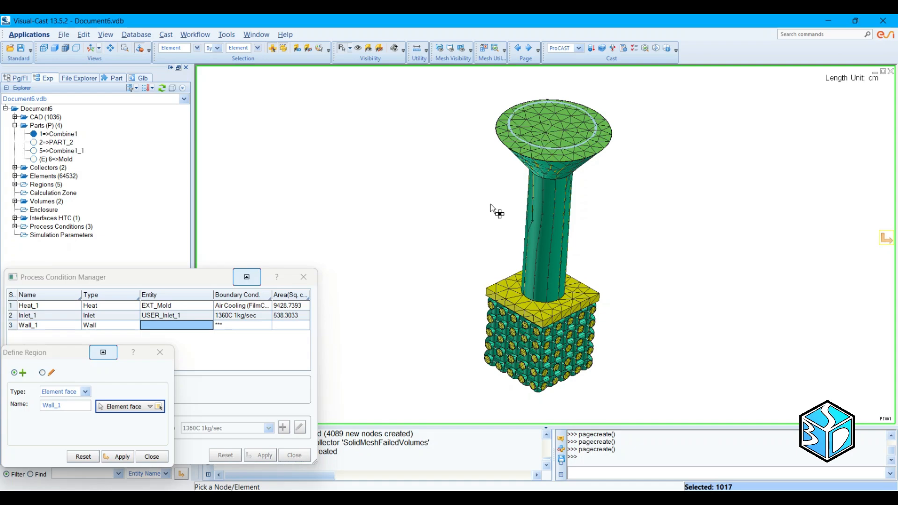
pyautogui.moveTo(629, 169)
pyautogui.mouseDown(button='middle')
pyautogui.moveTo(623, 131)
pyautogui.moveTo(652, 138)
pyautogui.moveTo(647, 180)
pyautogui.moveTo(662, 155)
pyautogui.moveTo(626, 148)
pyautogui.moveTo(629, 186)
pyautogui.mouseUp(button='middle')
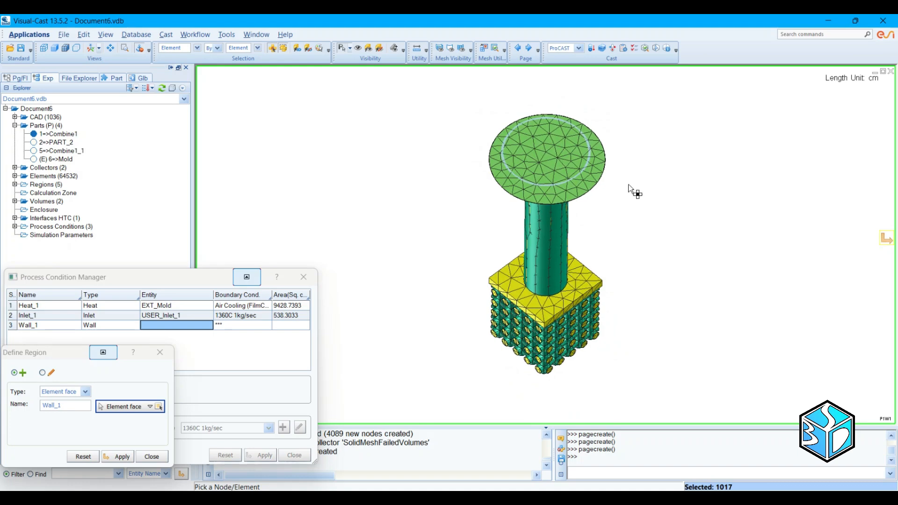
pyautogui.click(114, 456)
pyautogui.click(153, 457)
pyautogui.click(242, 326)
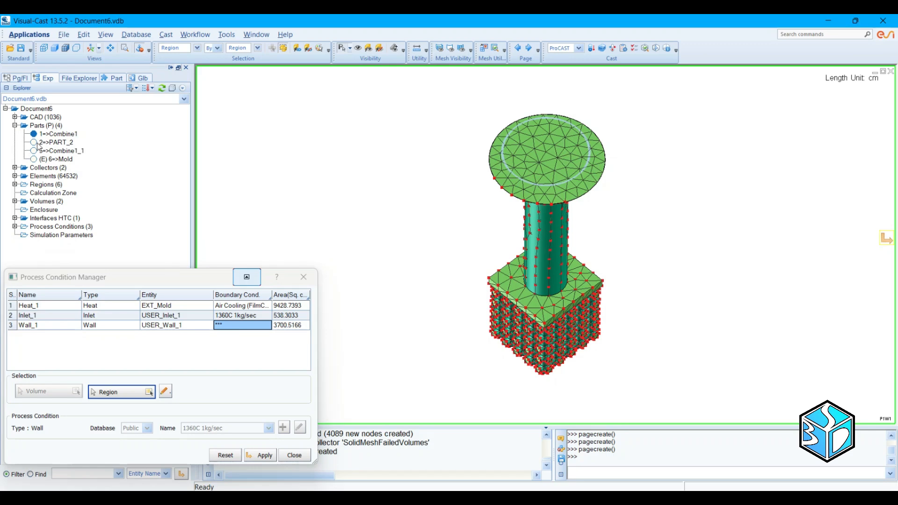
# Step: Show PART_2, Combine1_1 and the Mold again, apply the process conditions and close the Process Condition Manager
pyautogui.click(34, 142)
pyautogui.click(34, 151)
pyautogui.click(33, 158)
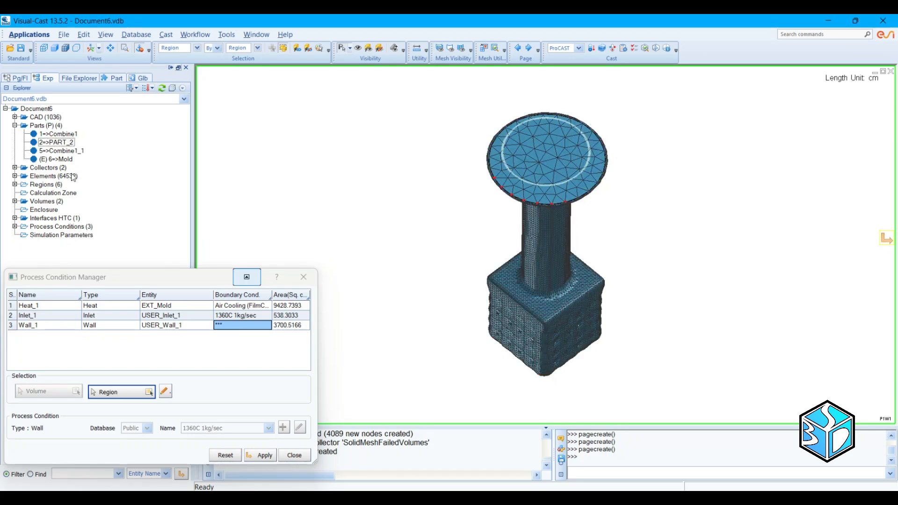
pyautogui.moveTo(407, 277); pyautogui.dragTo(403, 242, button='middle')
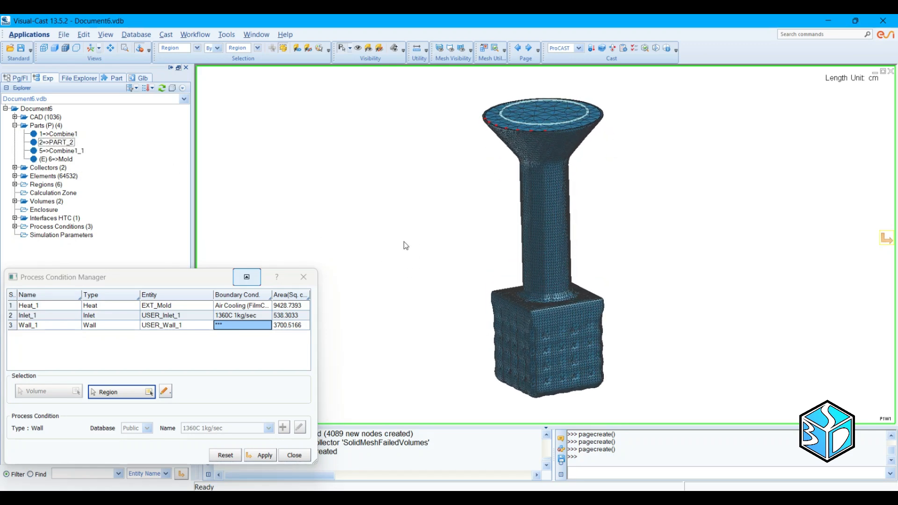
pyautogui.click(264, 455)
pyautogui.click(294, 455)
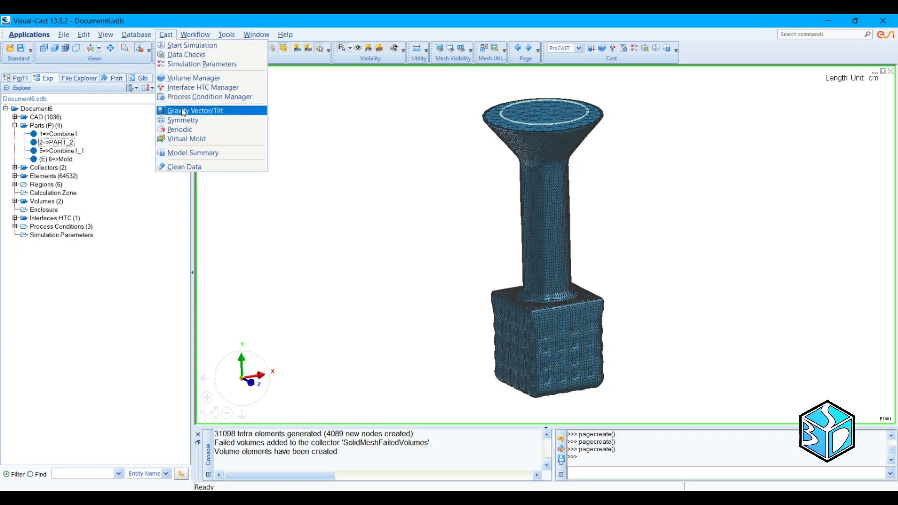
# Step: Choose the predefined Investment or Shell Casting set in the Simulation Parameters and close the dialog
pyautogui.click(185, 65)
pyautogui.click(168, 90)
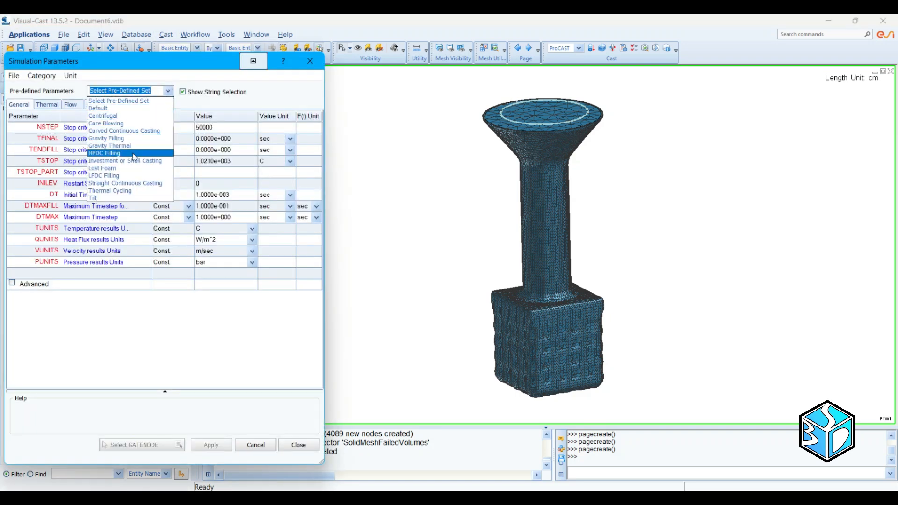
pyautogui.click(125, 160)
pyautogui.click(240, 279)
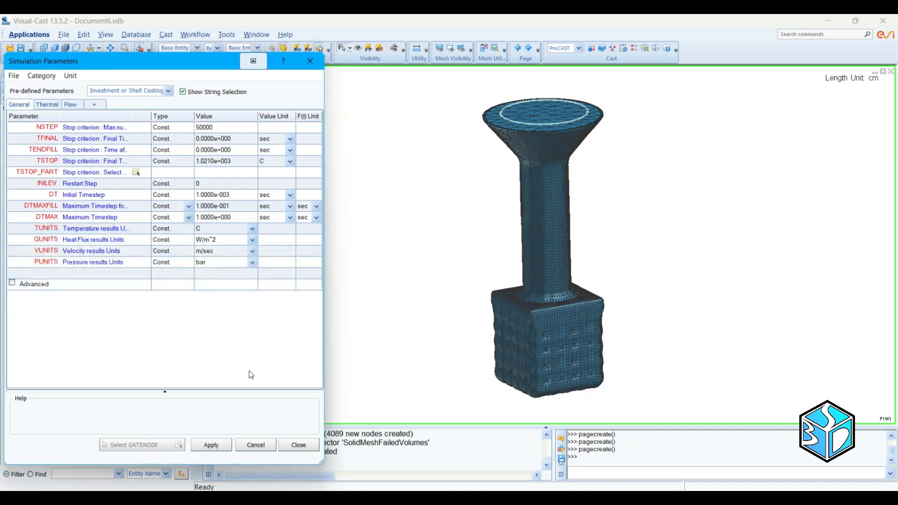
pyautogui.click(292, 447)
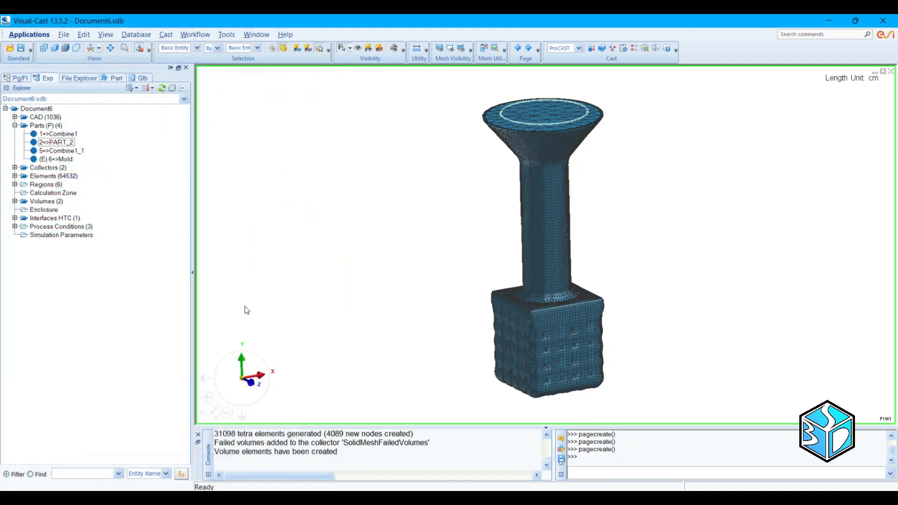
pyautogui.click(166, 35)
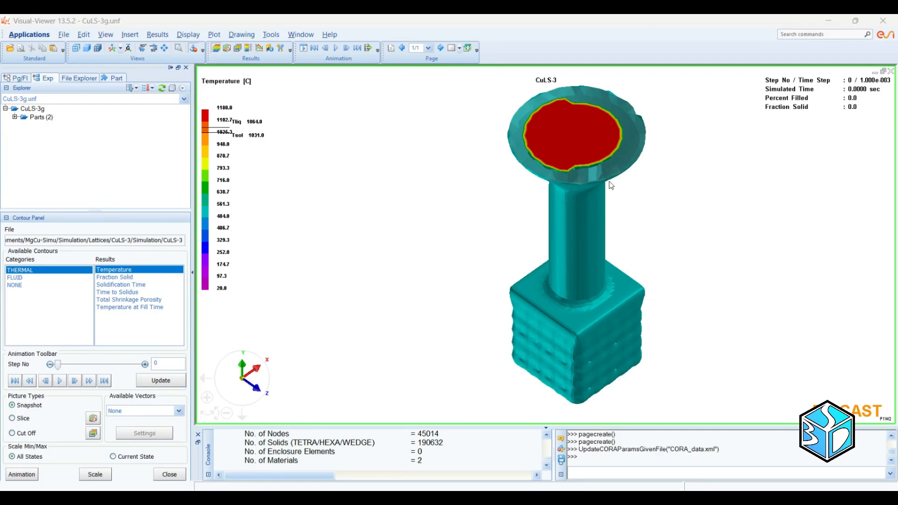
# Step: Hide the Mold so only the Lattice part shows, and play the temperature animation of the mold filling
pyautogui.moveTo(680, 222); pyautogui.dragTo(451, 211, button='middle')
pyautogui.scroll(1, 449, 218)
pyautogui.scroll(-2, 448, 219)
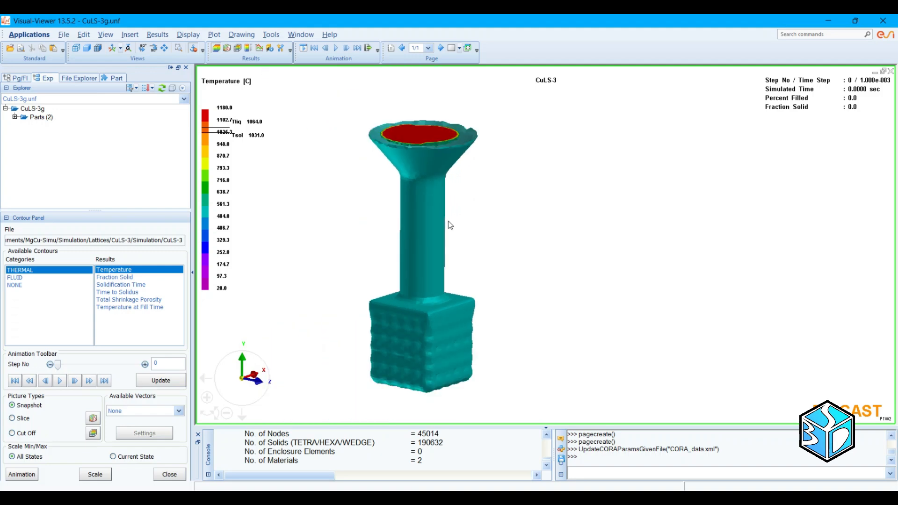
pyautogui.scroll(1, 441, 228)
pyautogui.moveTo(442, 232); pyautogui.dragTo(433, 215, button='middle')
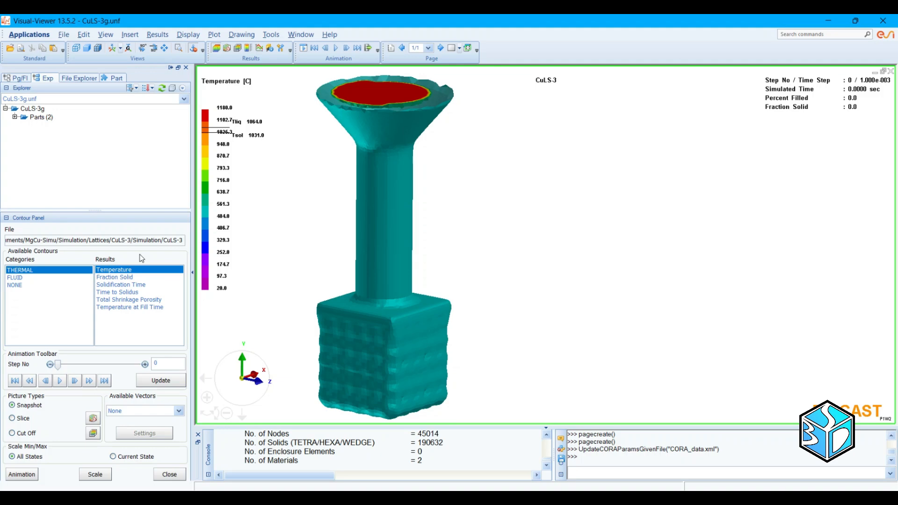
pyautogui.click(14, 117)
pyautogui.click(34, 133)
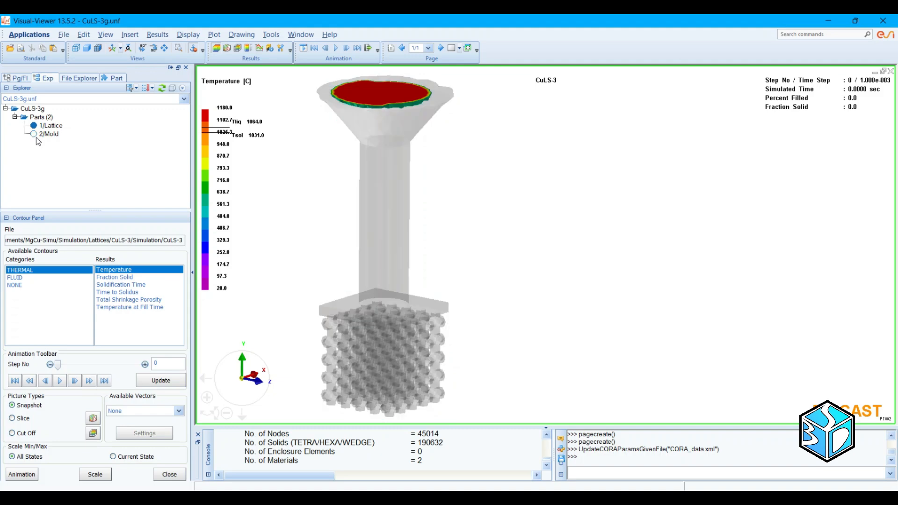
pyautogui.click(14, 117)
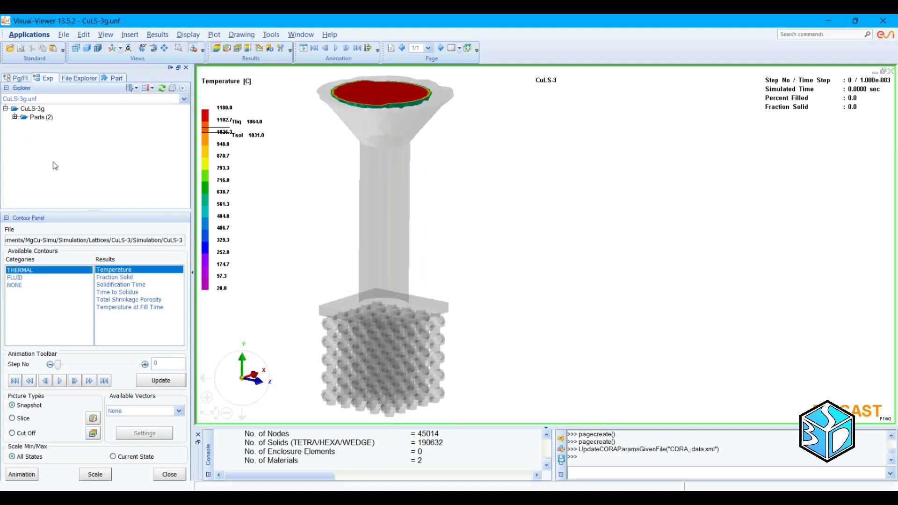
pyautogui.click(60, 381)
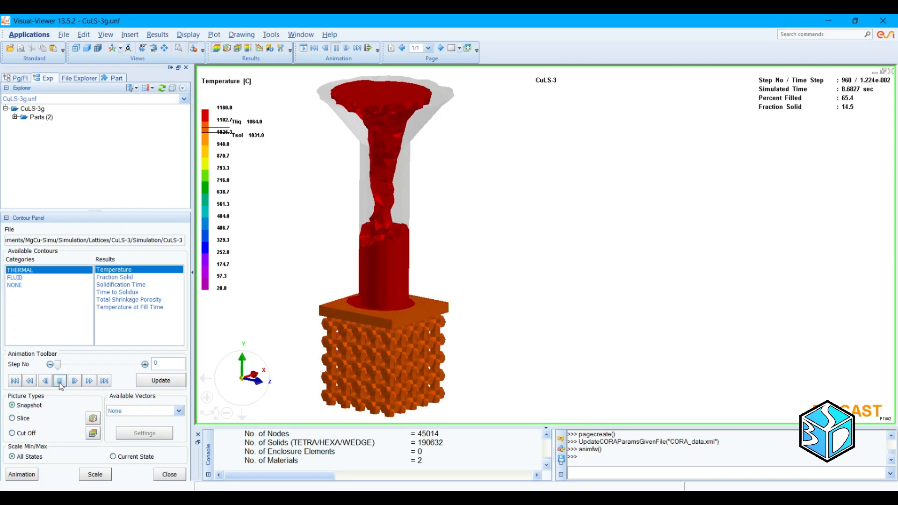
# Step: Switch the contour to Fraction Solid, go to step 780 and examine the lattice struts up close from the front
pyautogui.click(132, 278)
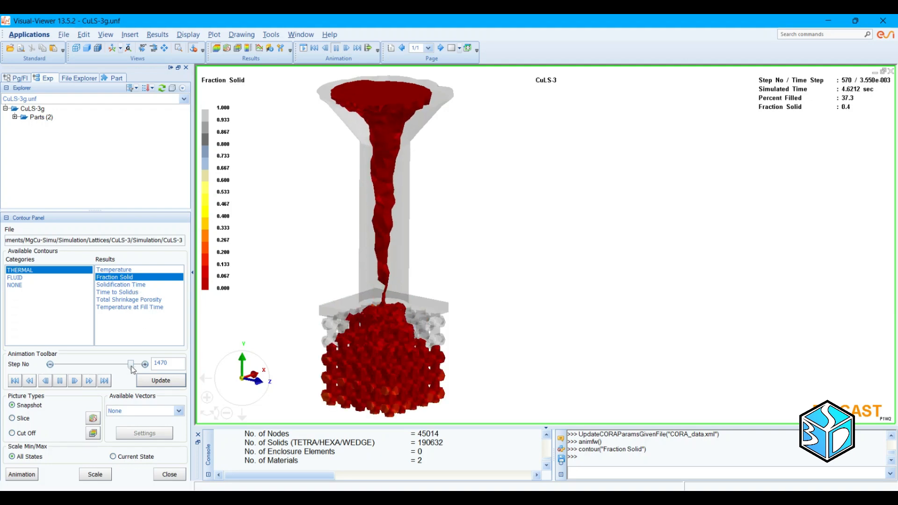
pyautogui.moveTo(133, 369); pyautogui.dragTo(98, 368)
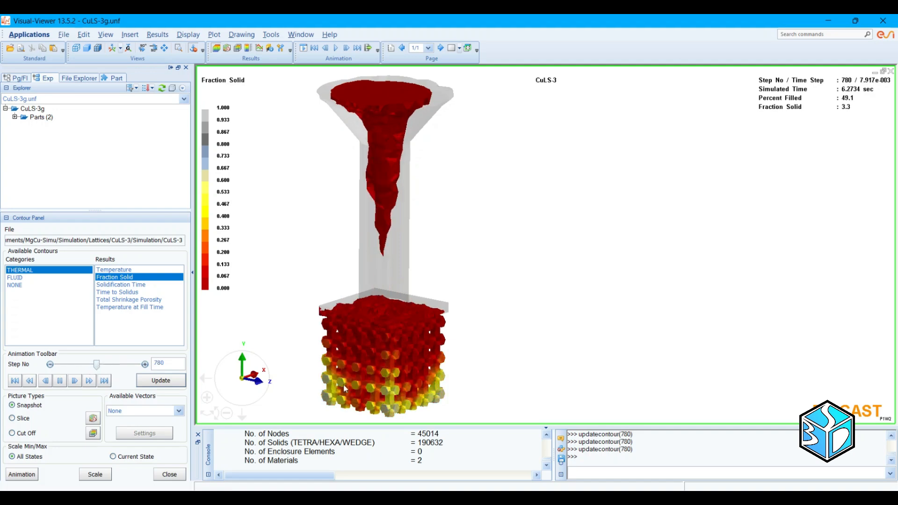
pyautogui.moveTo(441, 400); pyautogui.dragTo(432, 351, button='middle')
pyautogui.scroll(-2, 476, 321)
pyautogui.scroll(4, 500, 303)
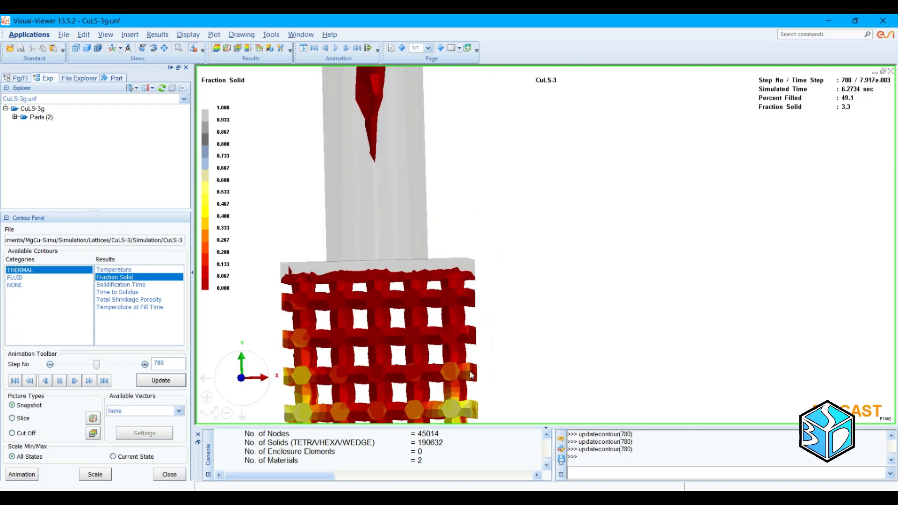
pyautogui.moveTo(341, 347); pyautogui.dragTo(373, 237, button='middle')
pyautogui.scroll(1, 395, 271)
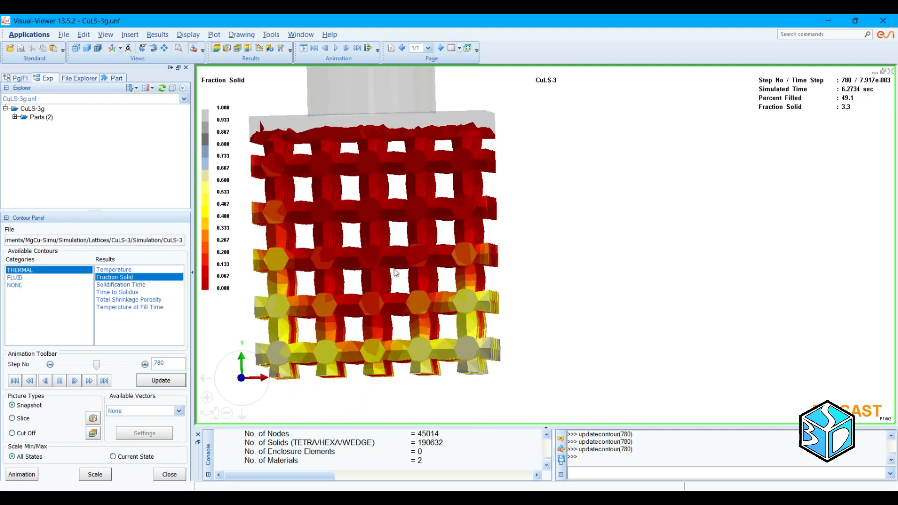
pyautogui.moveTo(395, 273); pyautogui.dragTo(409, 283, button='middle')
# Step: Advance the Fraction Solid result to step 1020 and inspect solidification in the lattice struts, base plate and sprue
pyautogui.moveTo(97, 365); pyautogui.dragTo(109, 365)
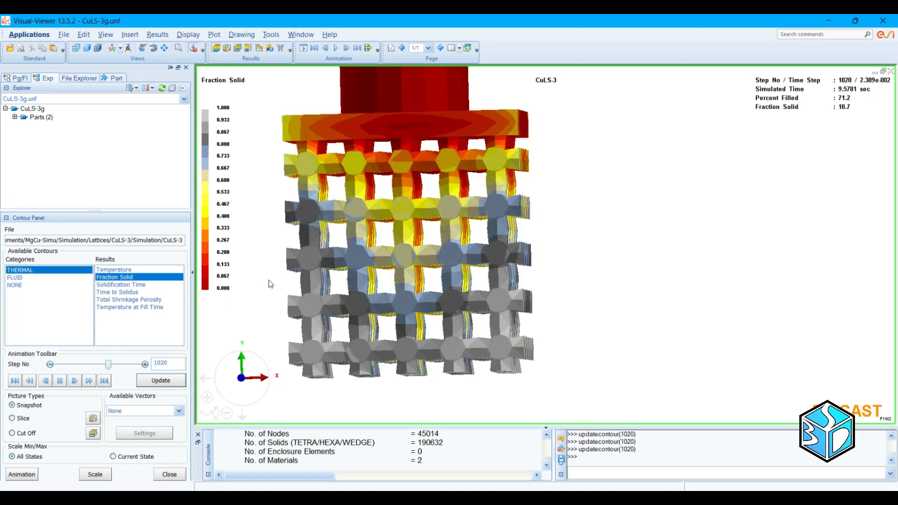
pyautogui.scroll(6, 400, 249)
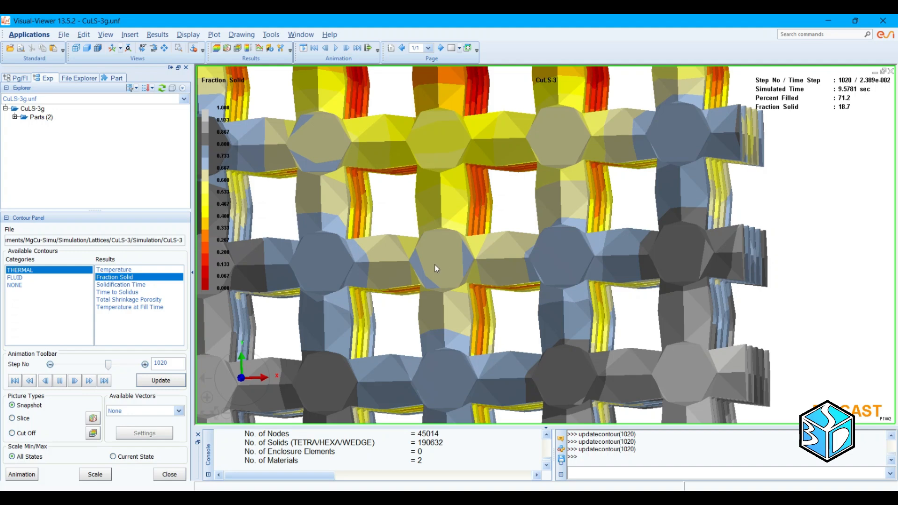
pyautogui.scroll(-5, 438, 264)
pyautogui.moveTo(678, 199); pyautogui.dragTo(551, 263, button='middle')
pyautogui.moveTo(575, 188); pyautogui.dragTo(485, 337, button='middle')
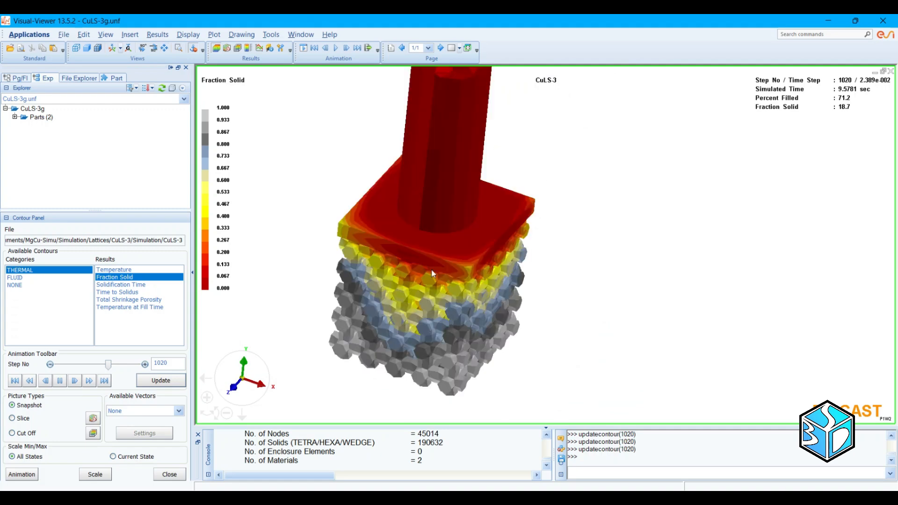
pyautogui.scroll(-3, 431, 272)
pyautogui.moveTo(579, 202); pyautogui.dragTo(459, 218, button='middle')
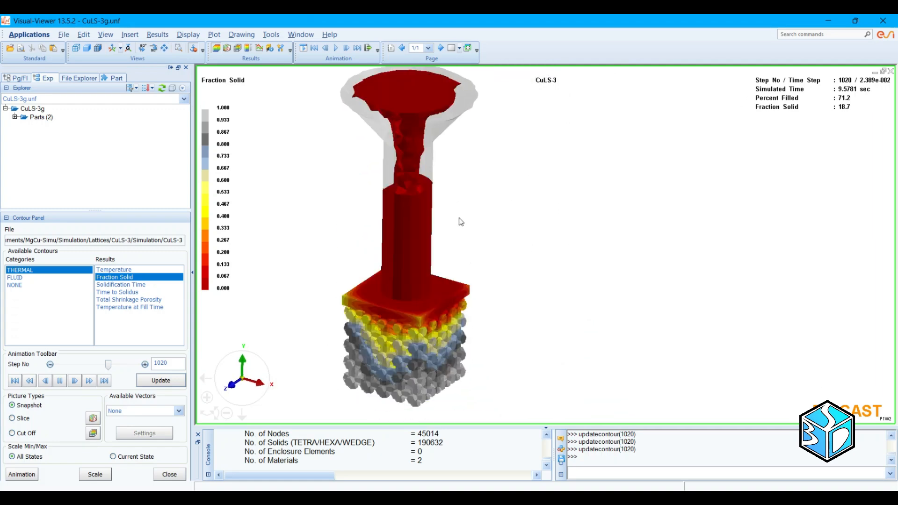